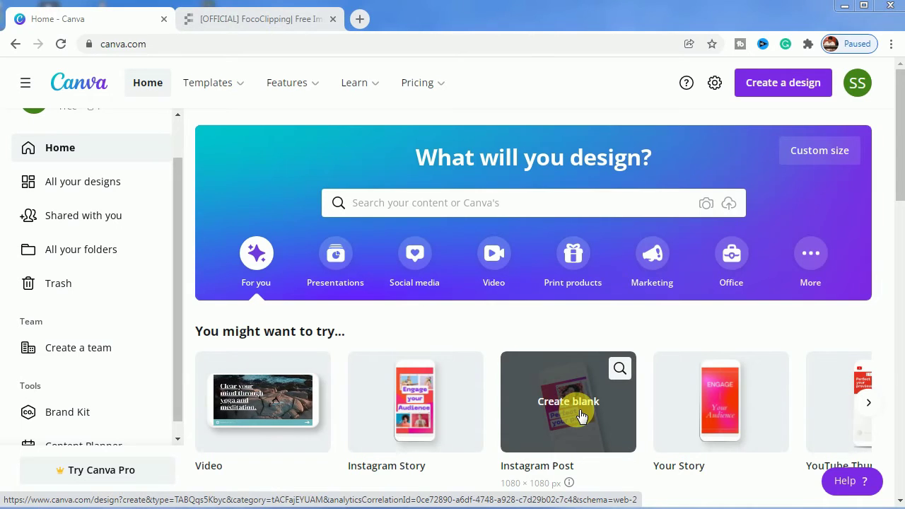
Search design types for 'poster', then create a blank Instagram Post design
left_click(792, 94)
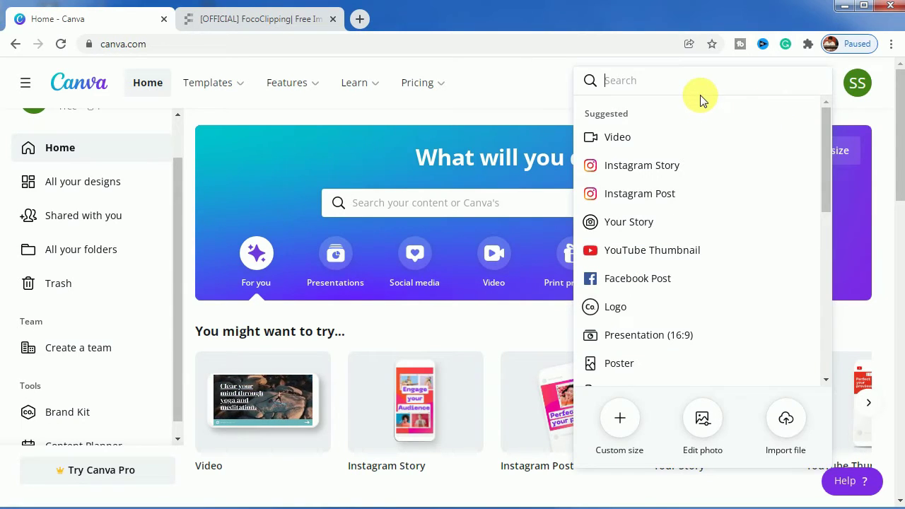
type("poster")
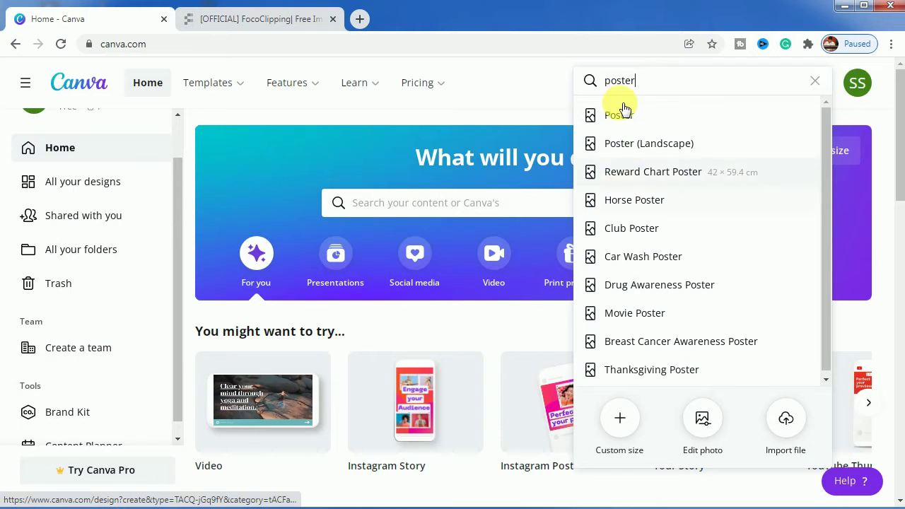
mouse_move(537, 401)
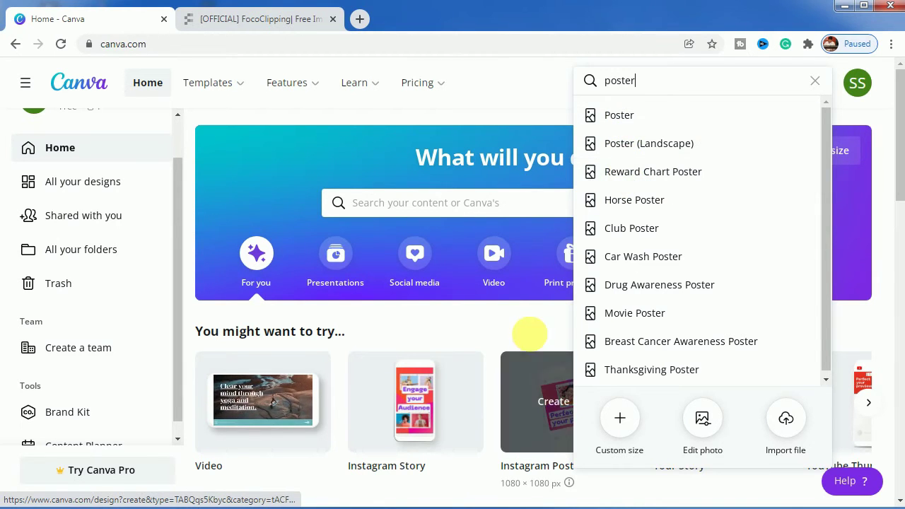
left_click(530, 334)
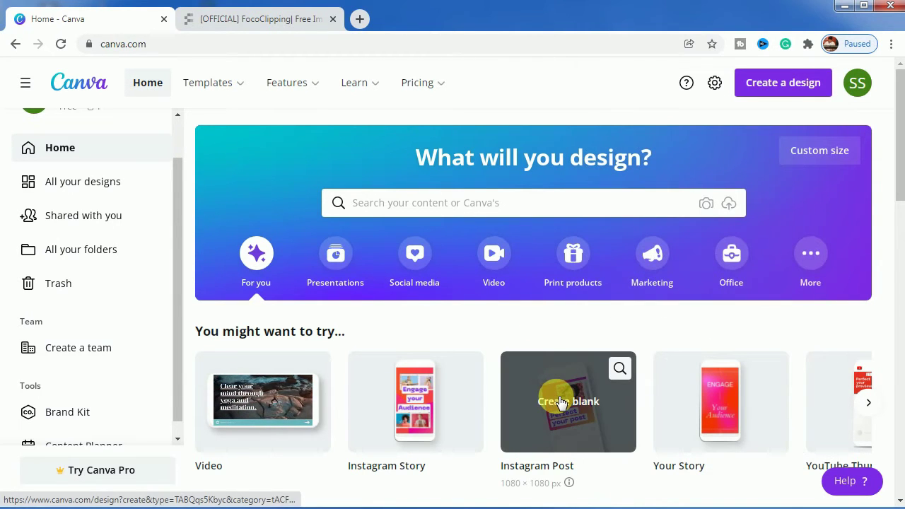
left_click(562, 402)
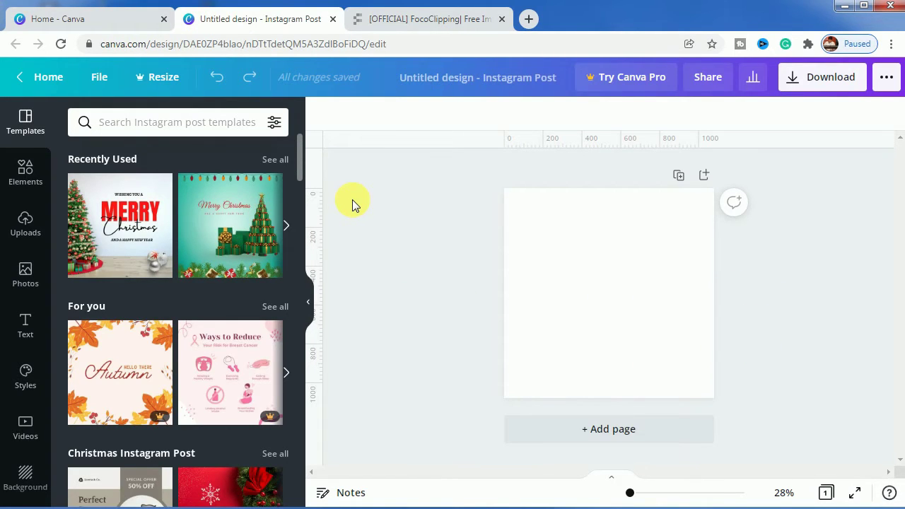
Place the woman's uploaded portrait on the page, then delete it
left_click(26, 223)
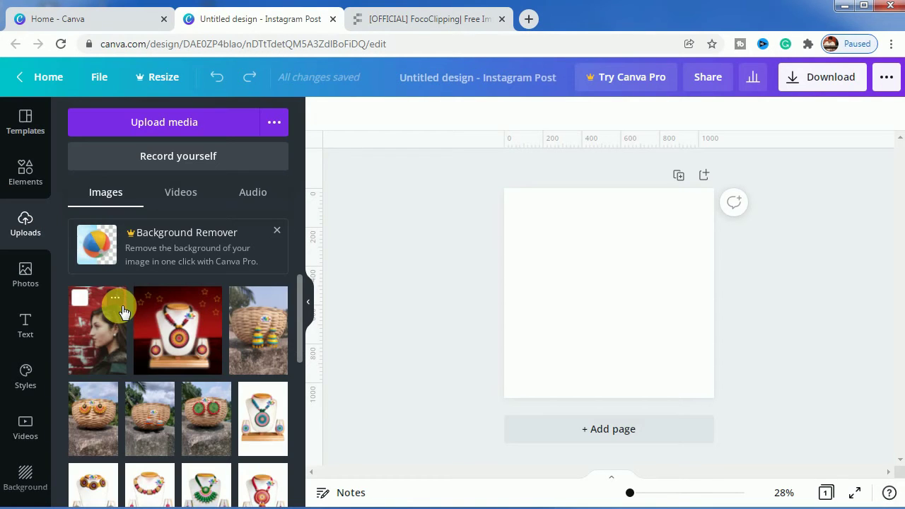
left_click(92, 332)
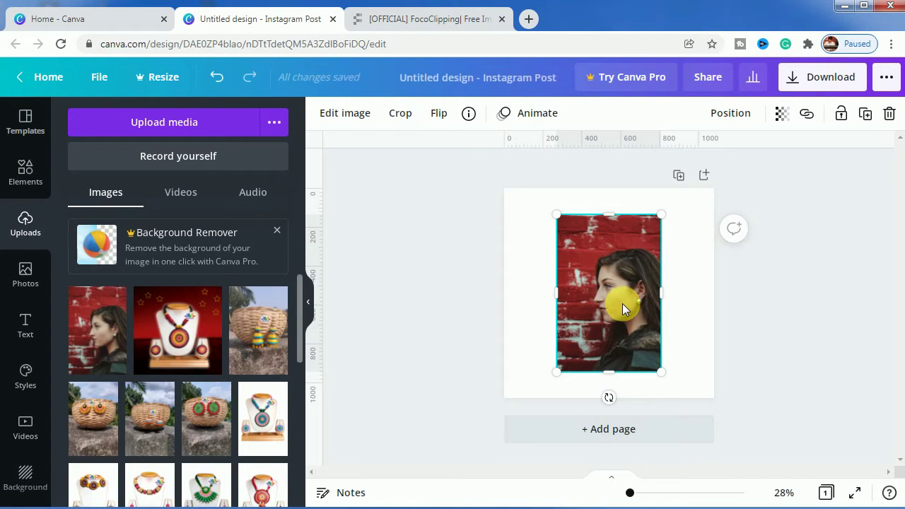
key("Delete")
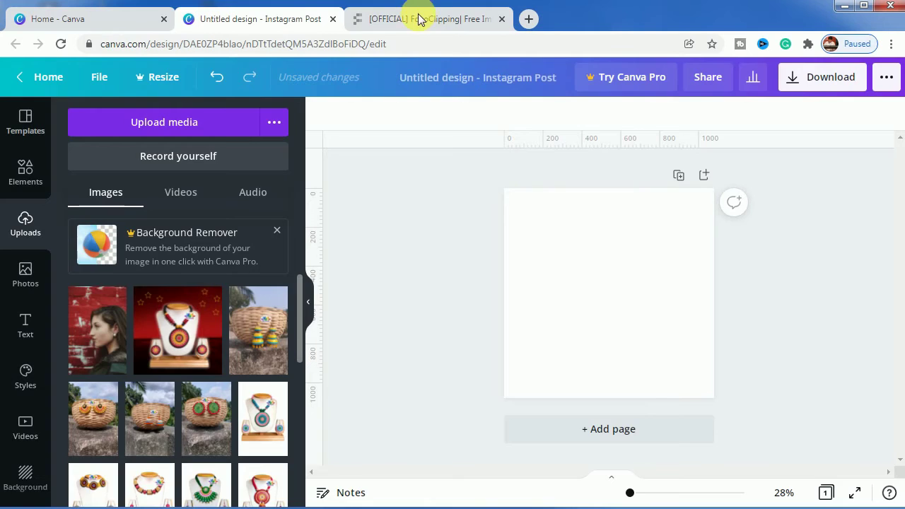
Upload the woman's portrait to FocoClipping to remove its brick-wall background
left_click(417, 20)
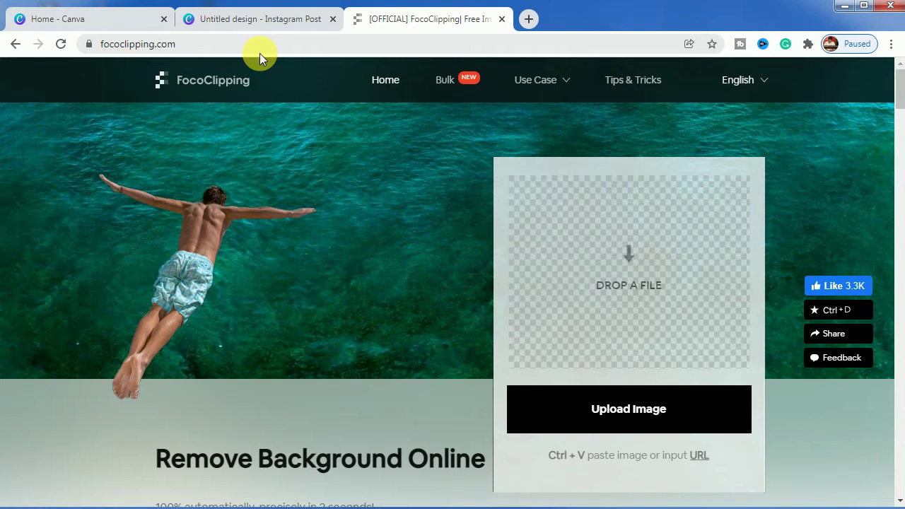
left_click(608, 410)
left_click(180, 168)
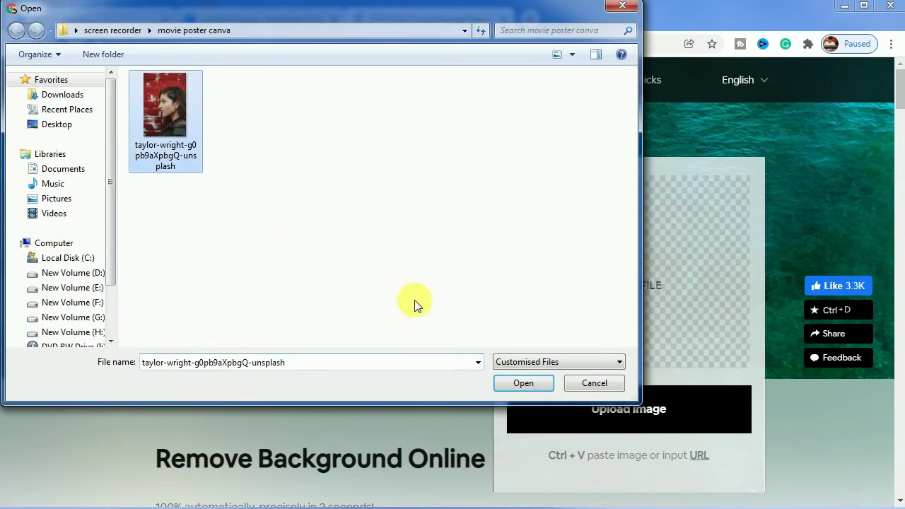
left_click(524, 384)
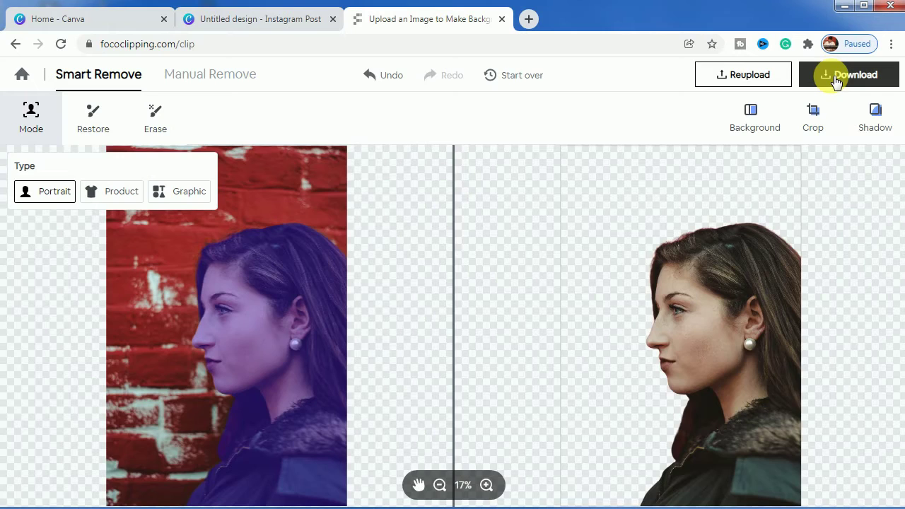
Download the background-free portrait as a PNG and return to Canva
left_click(836, 82)
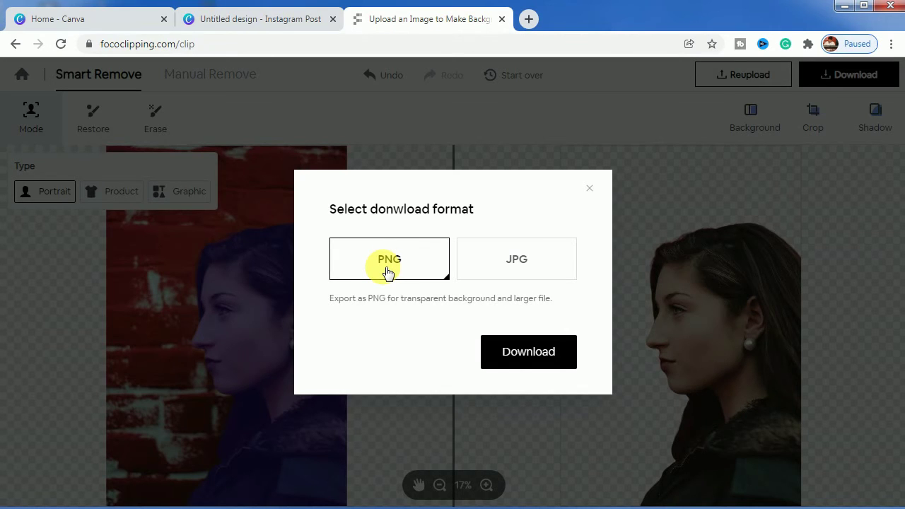
left_click(524, 357)
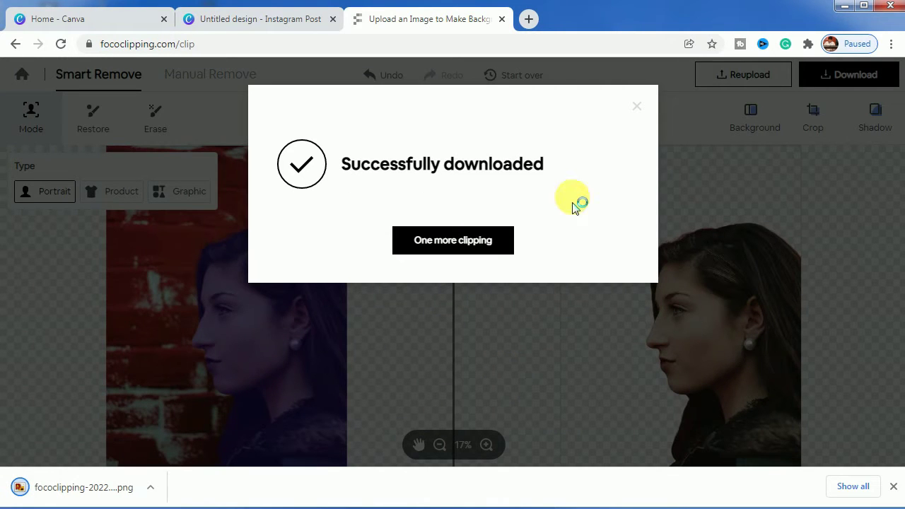
left_click(311, 20)
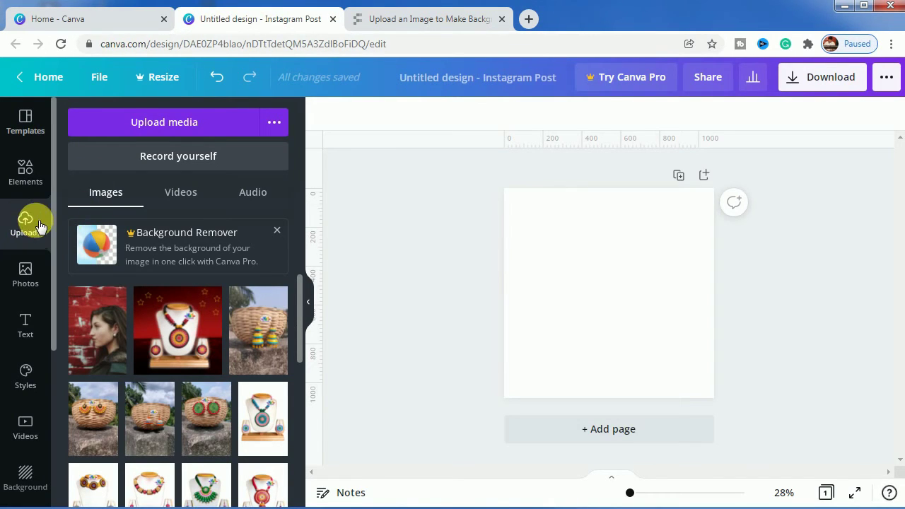
Upload the cut-out portrait PNG, add it to the page and enlarge it
left_click(165, 114)
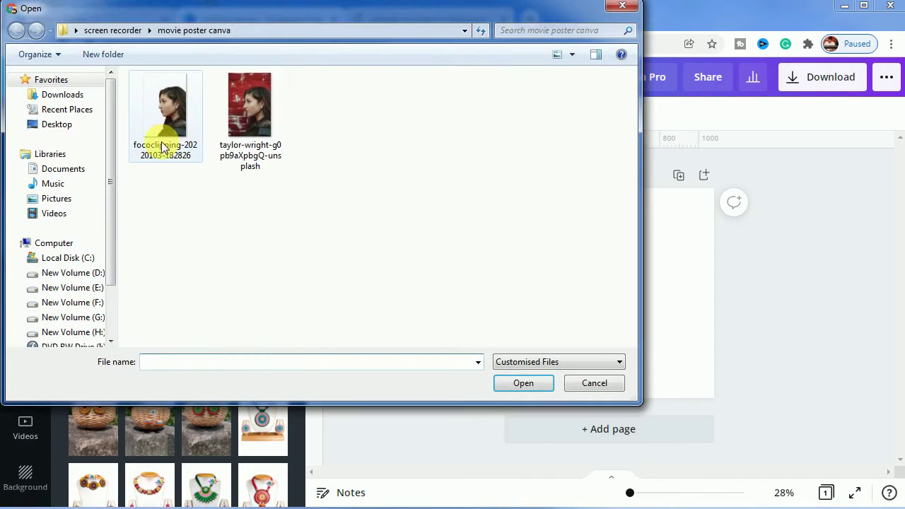
left_click(507, 382)
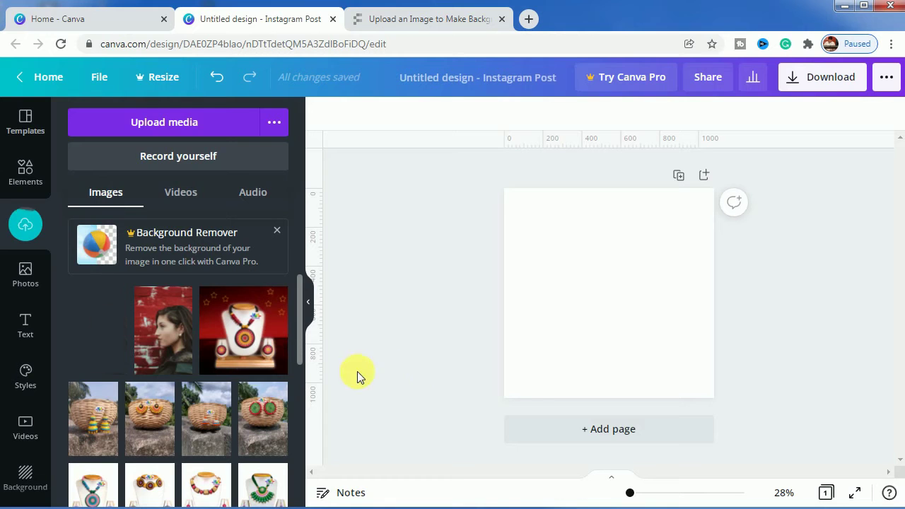
left_click(104, 351)
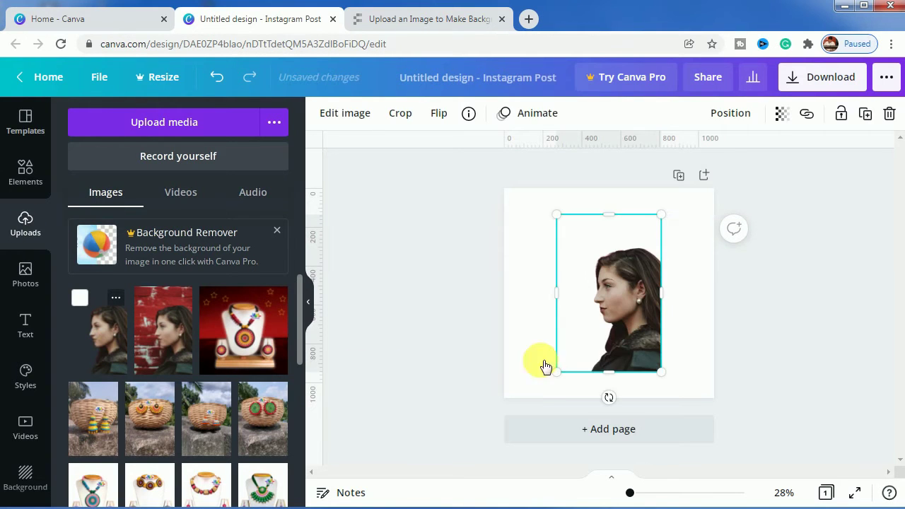
left_click_drag(550, 393, 524, 428)
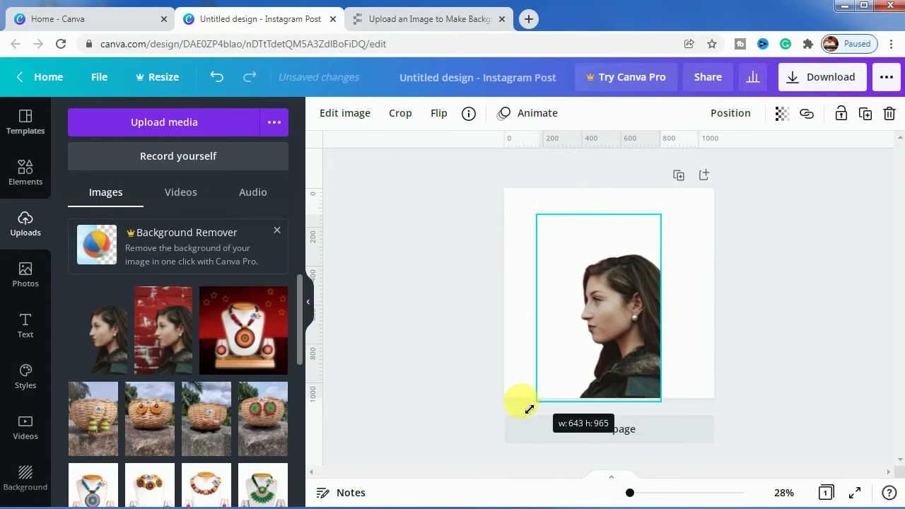
left_click_drag(674, 218, 733, 176)
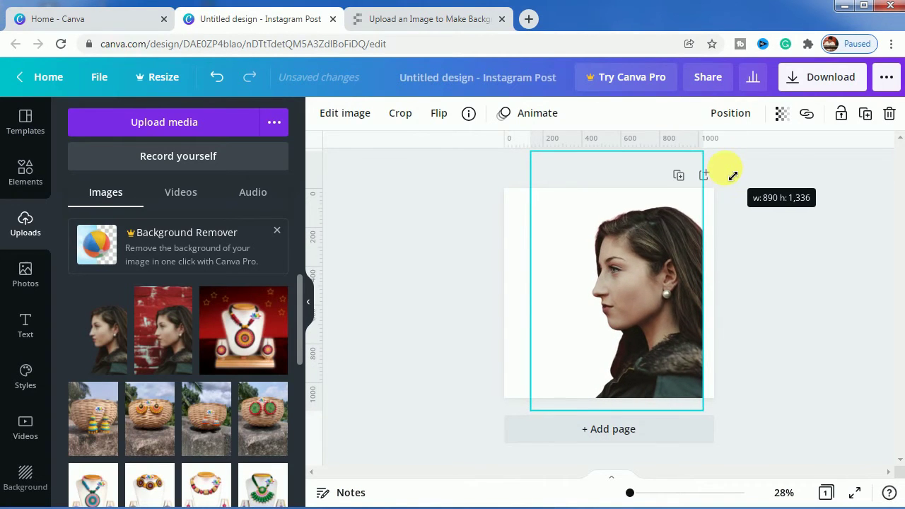
left_click_drag(651, 283, 666, 290)
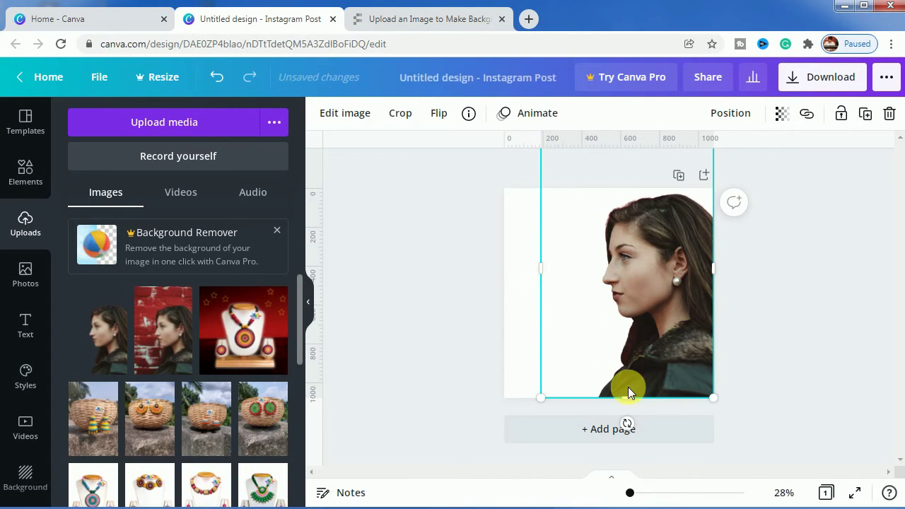
Crop the portrait to a narrow frame at eye level and reposition it
left_click_drag(635, 408, 642, 280)
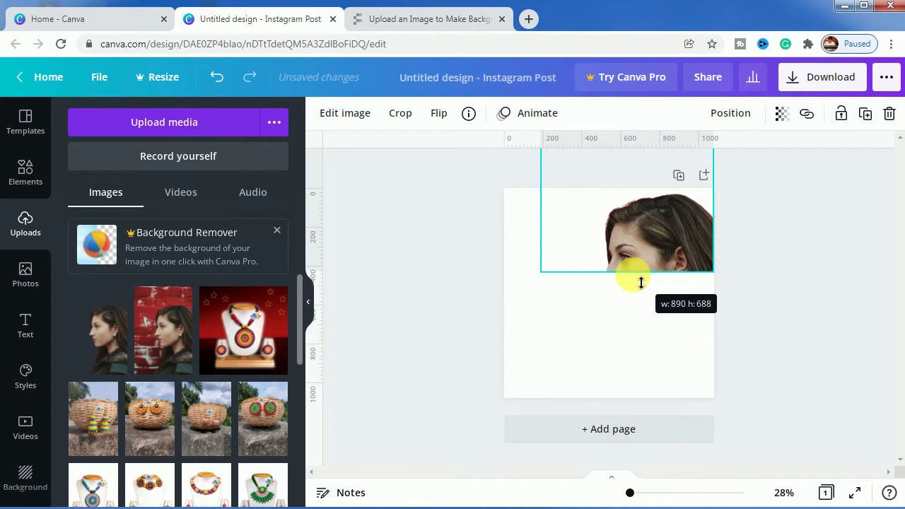
left_click_drag(642, 280, 641, 285)
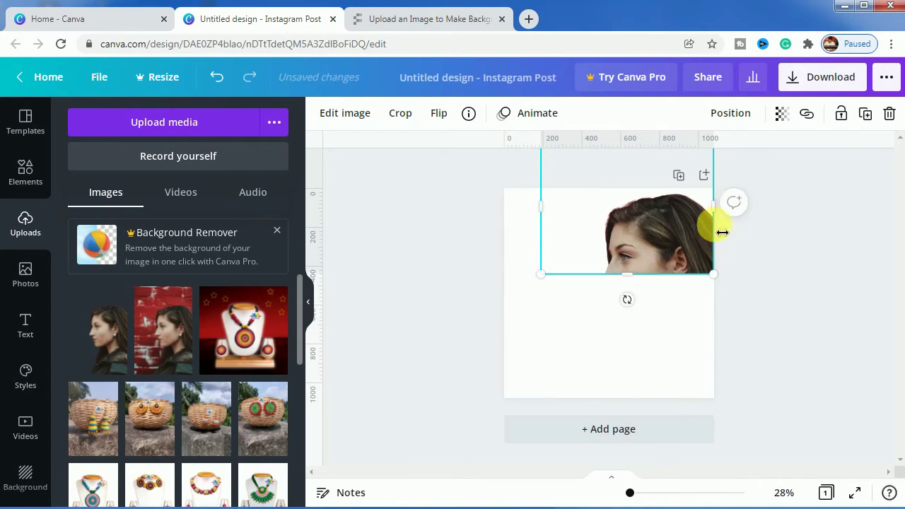
left_click_drag(713, 211, 663, 219)
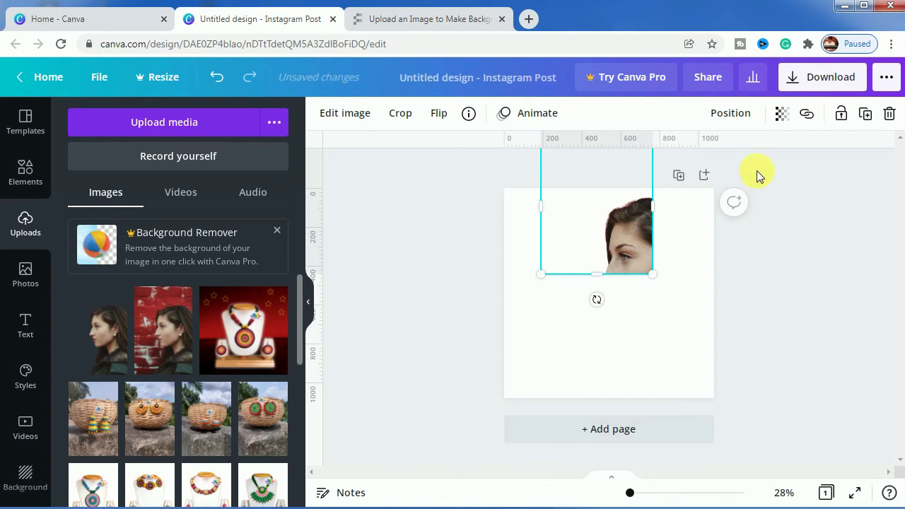
left_click_drag(621, 250, 601, 333)
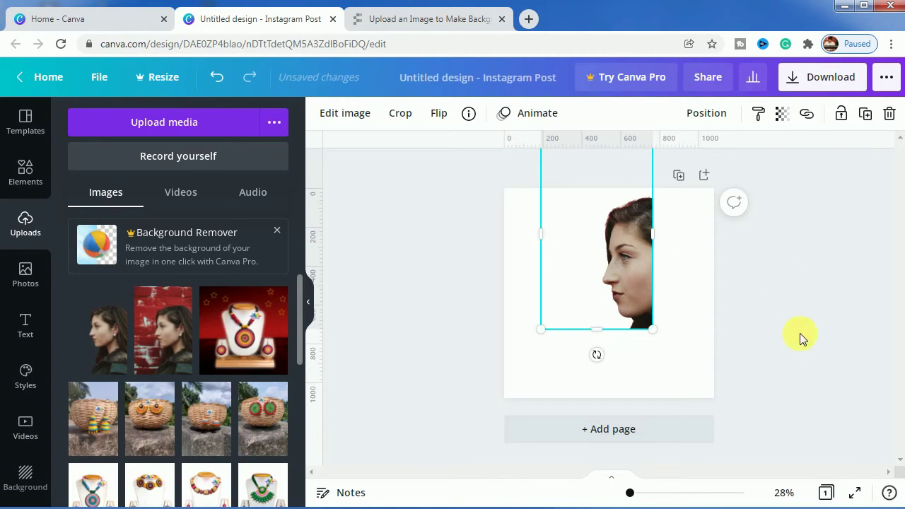
Crop the lower copy into a mouth-to-chin strip, widened right beneath the eye strip
left_click_drag(630, 493, 626, 495)
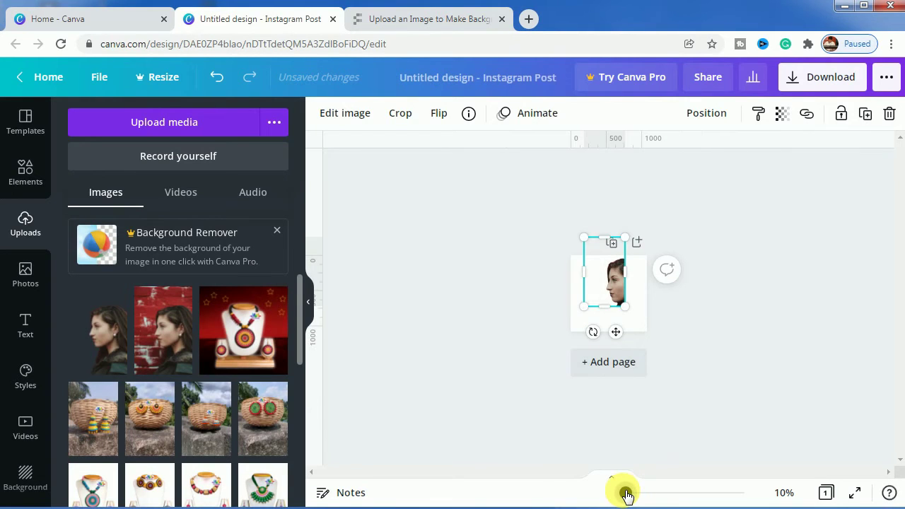
left_click_drag(611, 239, 615, 275)
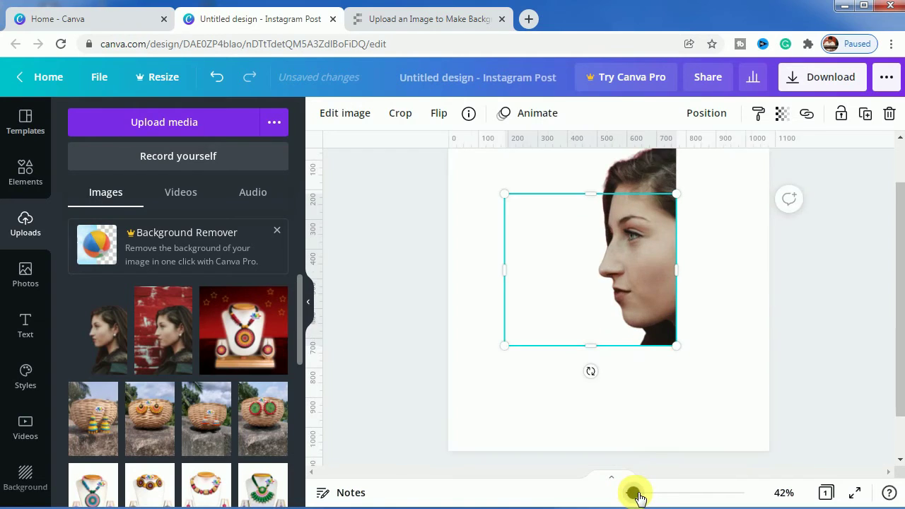
left_click_drag(639, 499, 635, 495)
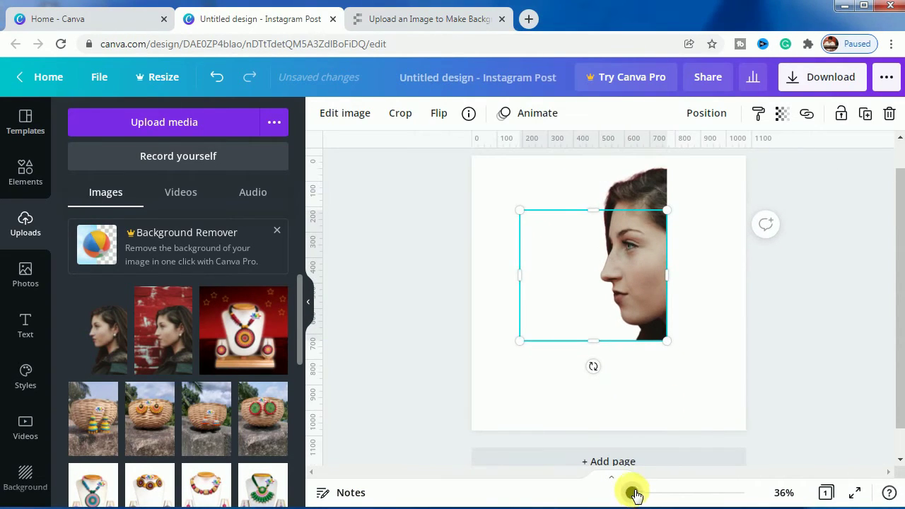
left_click_drag(601, 220, 622, 285)
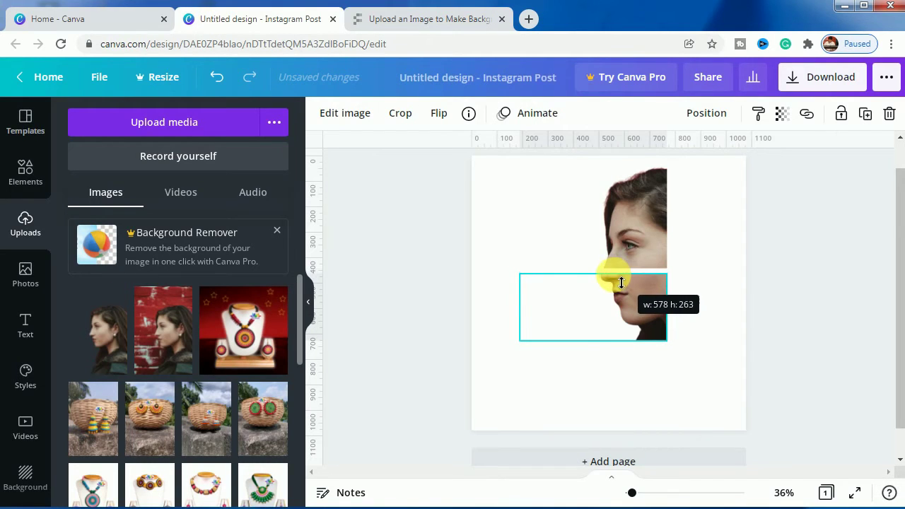
left_click_drag(682, 311, 755, 311)
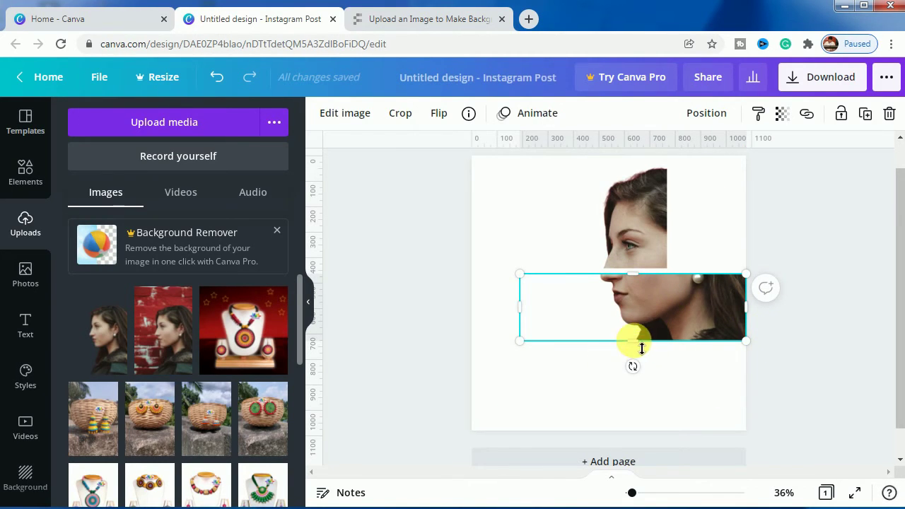
mouse_move(642, 345)
left_mouse_down()
mouse_move(644, 361)
mouse_move(645, 352)
left_mouse_up()
left_click(781, 353)
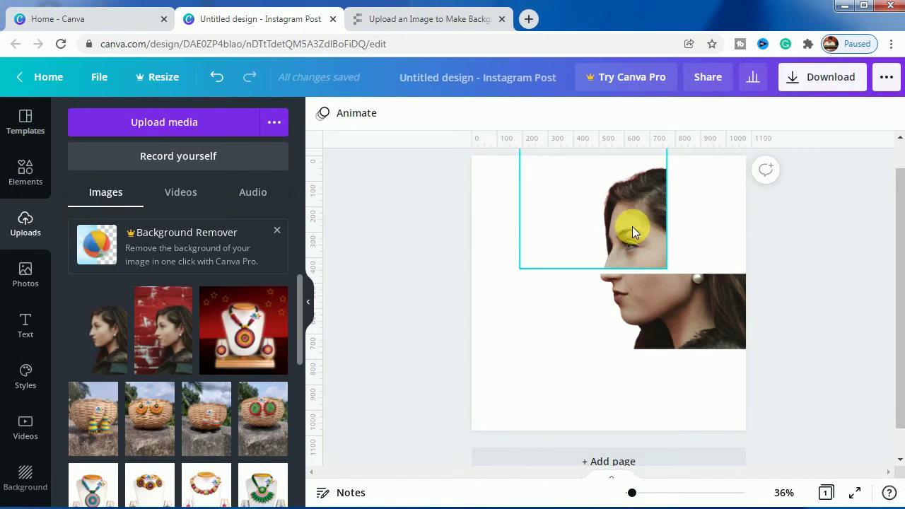
Apply the Marine ColorMix effect to the lower face strip
left_click(658, 305)
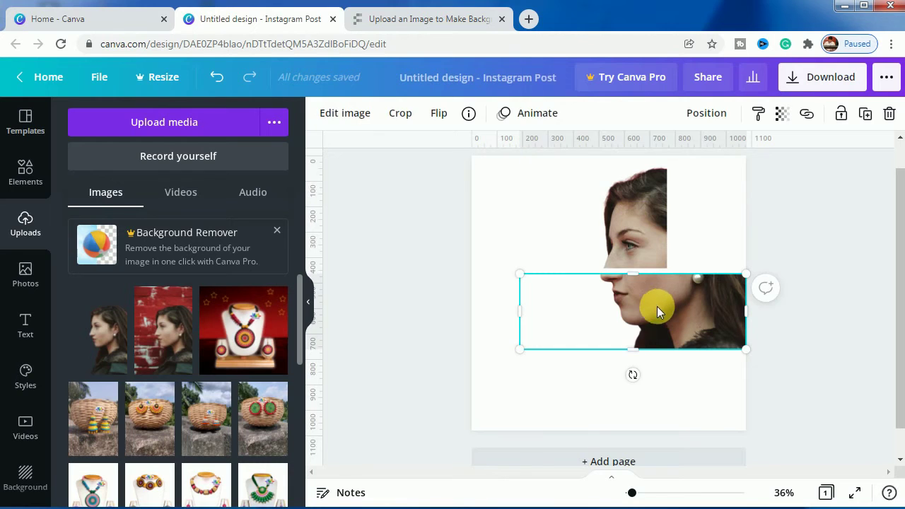
left_click(355, 121)
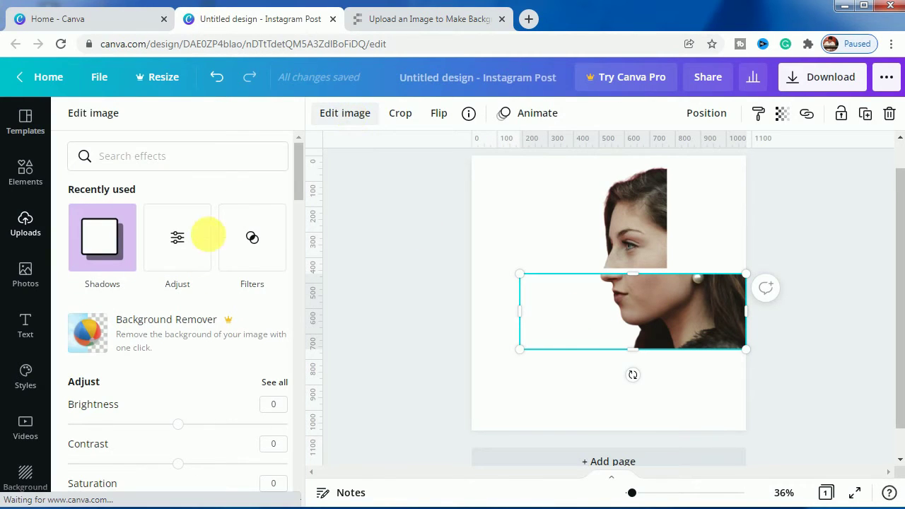
scroll(159, 266, "down", 3)
scroll(159, 266, "down", 3)
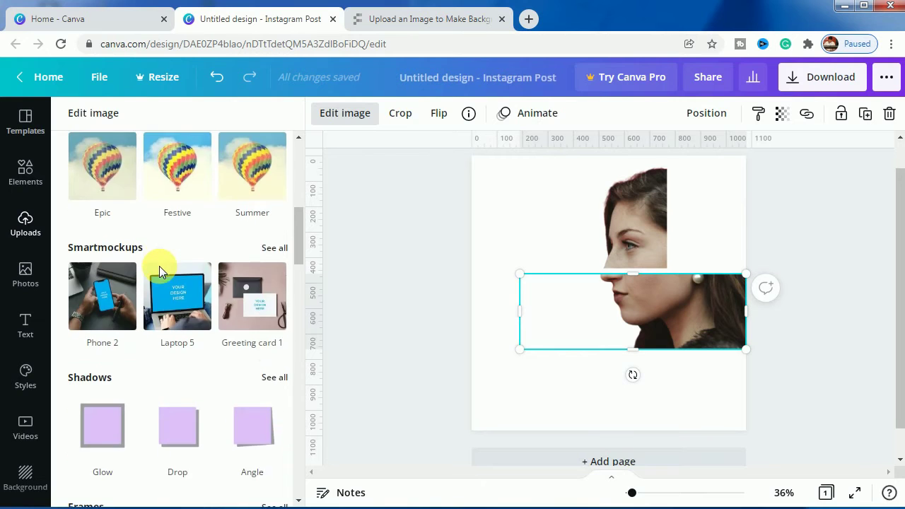
scroll(159, 266, "down", 1)
scroll(159, 266, "down", 2)
scroll(160, 266, "down", 3)
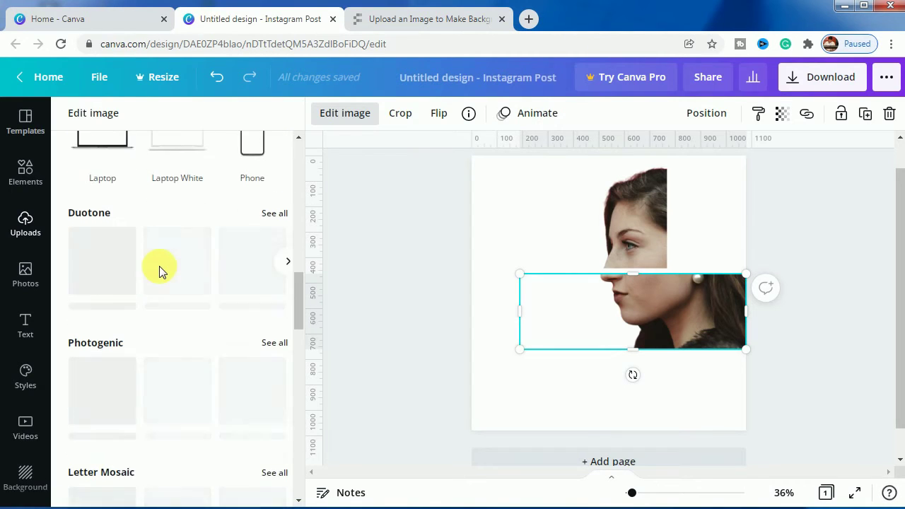
scroll(159, 266, "down", 3)
scroll(159, 266, "down", 1)
scroll(159, 267, "down", 3)
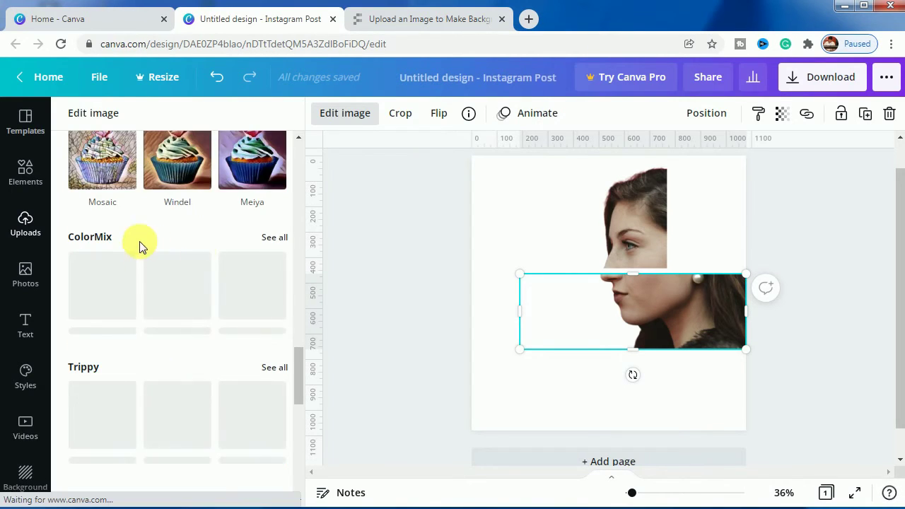
left_click(272, 239)
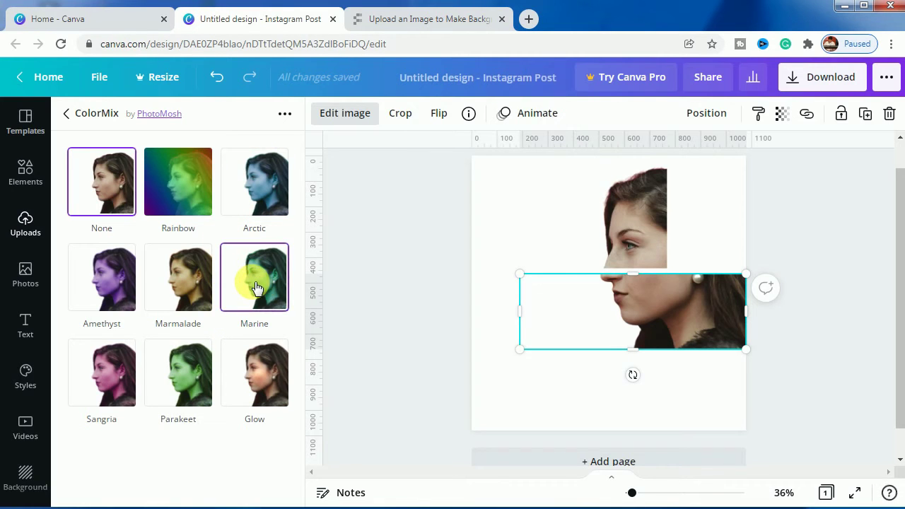
left_click(257, 290)
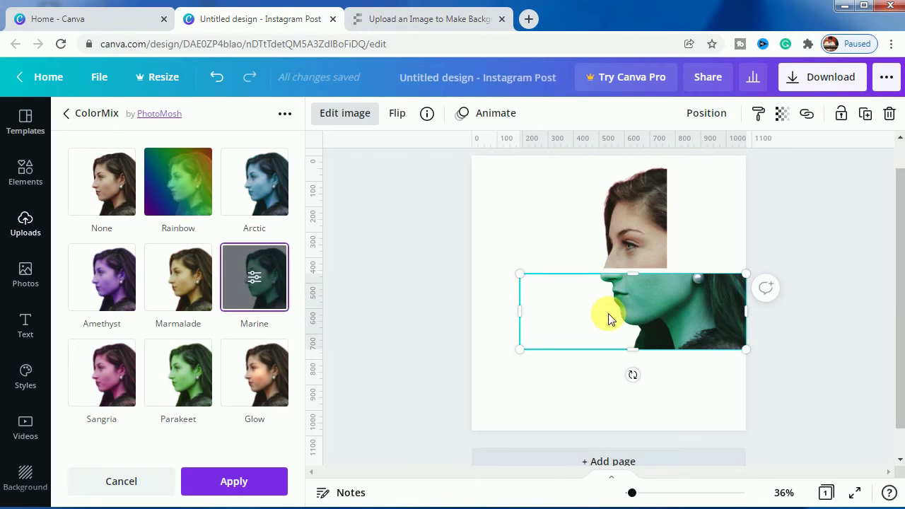
Lower the Marine tint's saturation to -0.4 and apply it
left_click(256, 279)
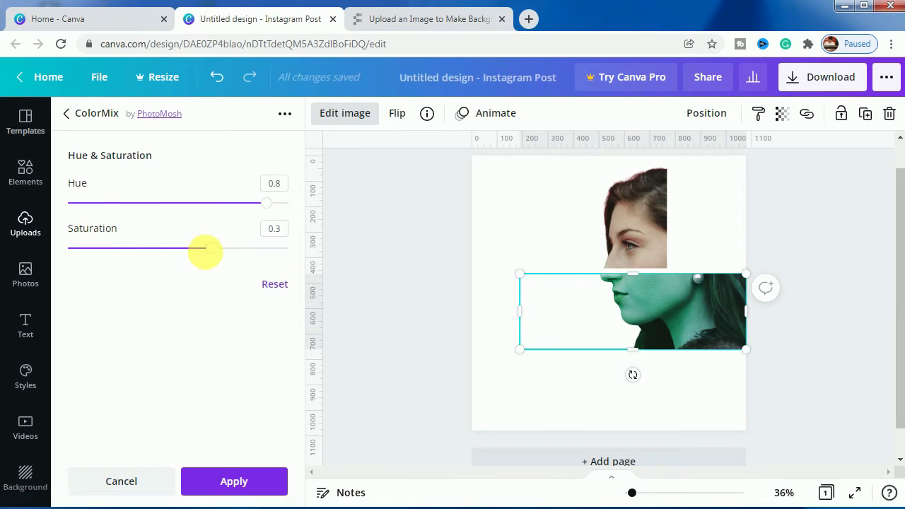
left_click_drag(205, 249, 125, 254)
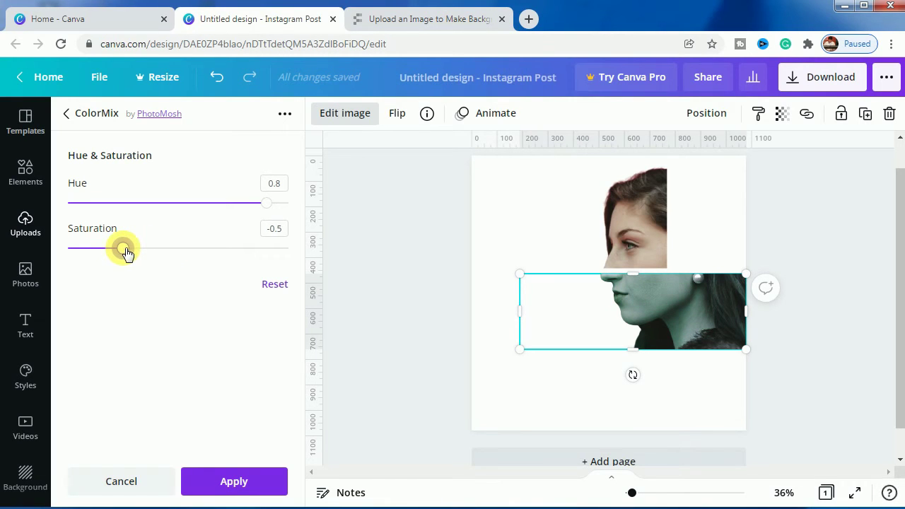
left_click_drag(133, 254, 151, 255)
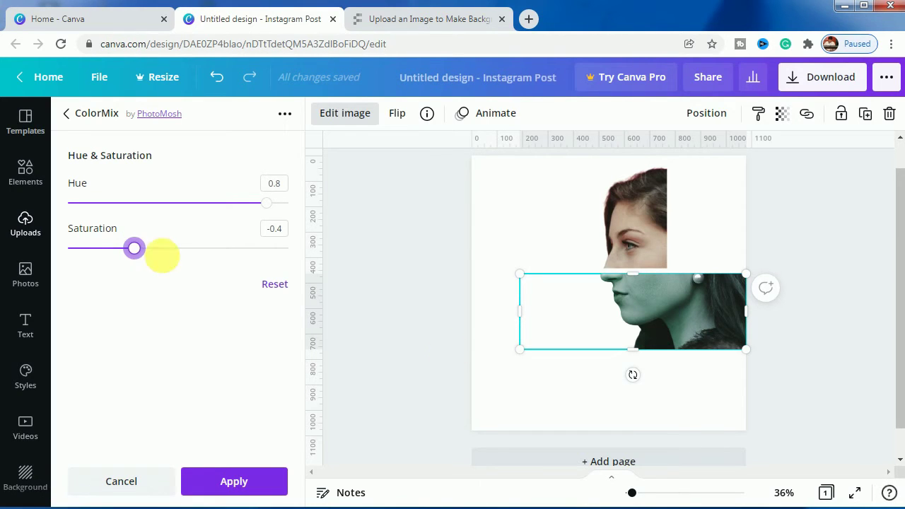
left_click(563, 410)
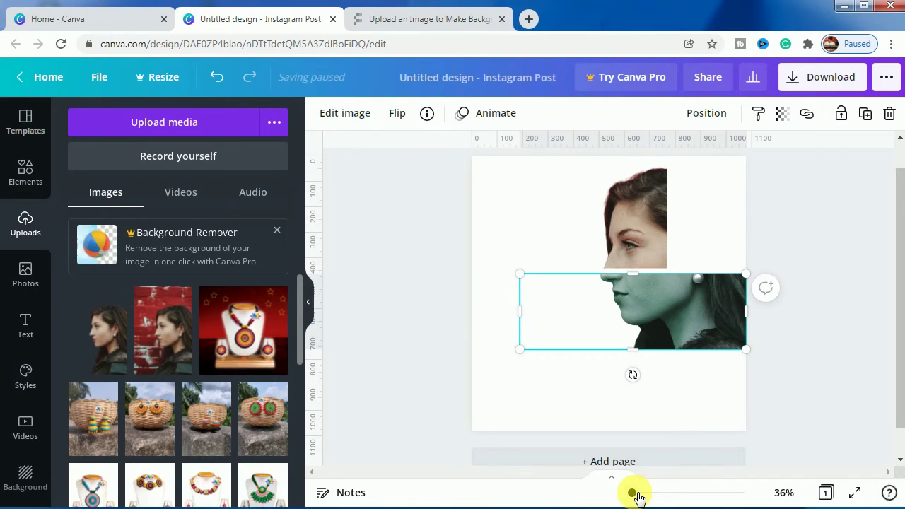
Raise the teal strip's top edge slightly to close the gap with the eye strip
left_click_drag(632, 493, 636, 493)
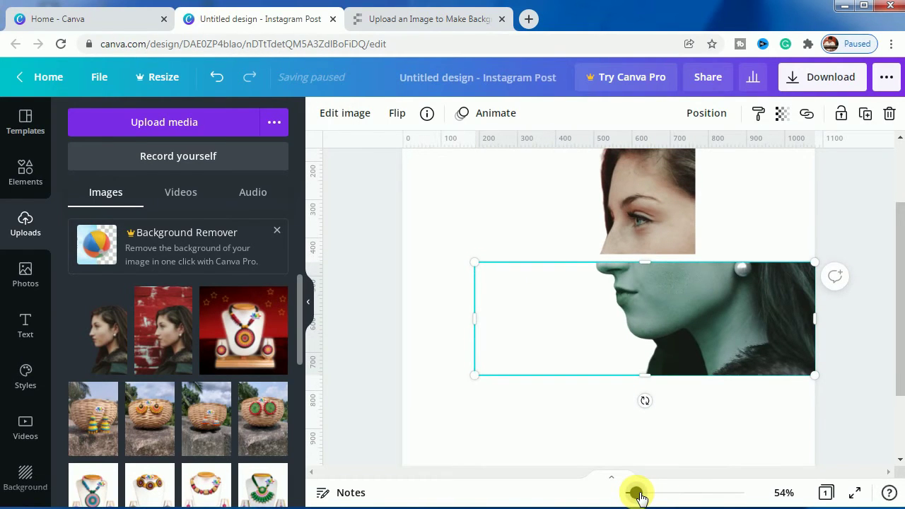
mouse_move(651, 267)
left_mouse_down()
mouse_move(646, 259)
mouse_move(655, 264)
left_mouse_up()
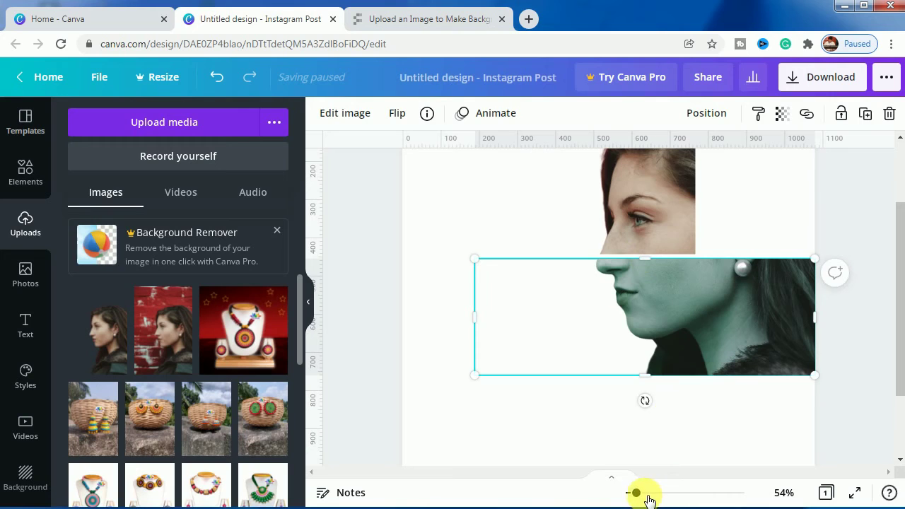
left_click_drag(638, 495, 635, 496)
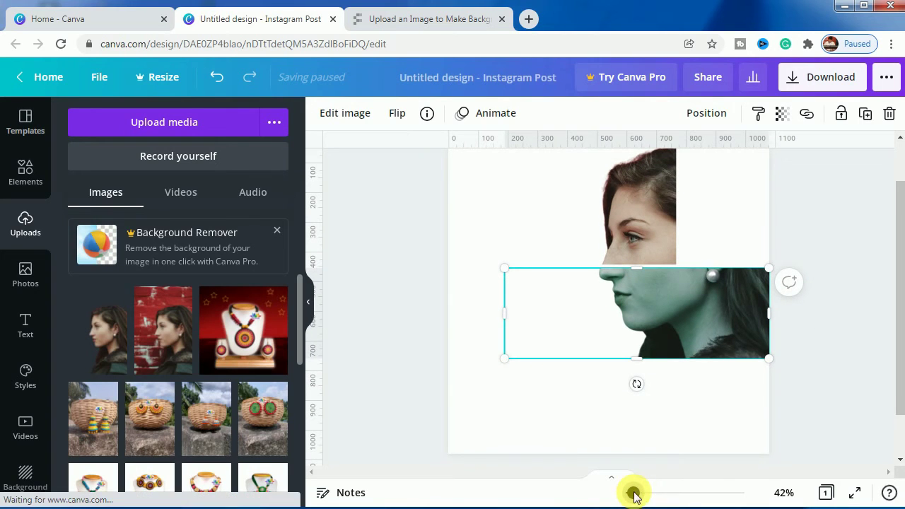
left_click(804, 405)
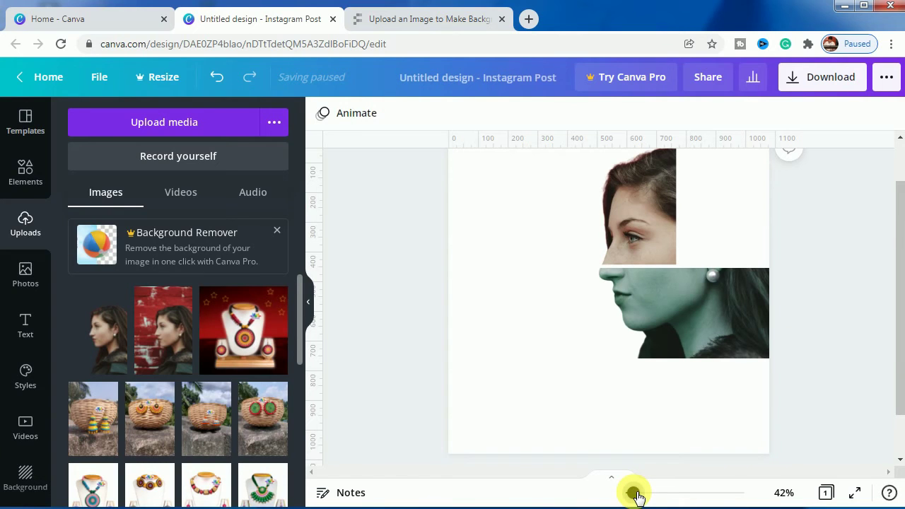
left_click_drag(636, 496, 632, 497)
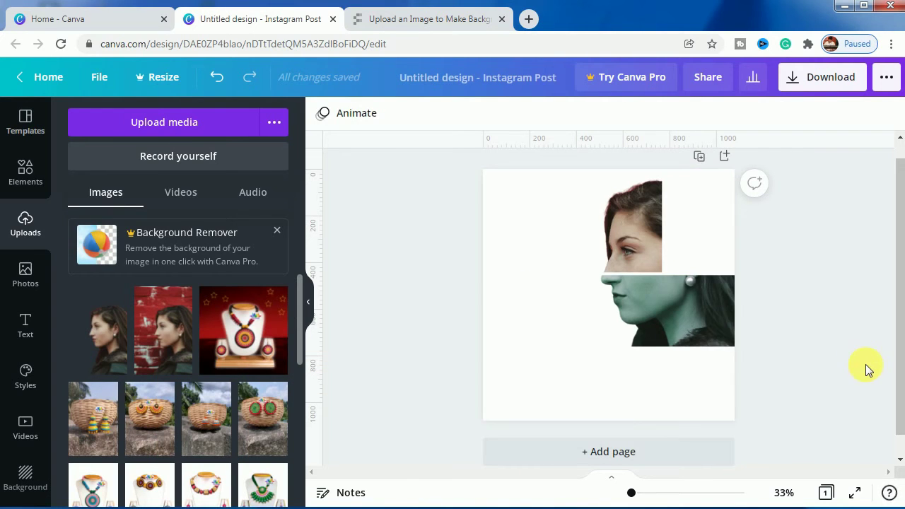
Find a 'family' stock photo and place it beside the upper eye strip
left_click(25, 276)
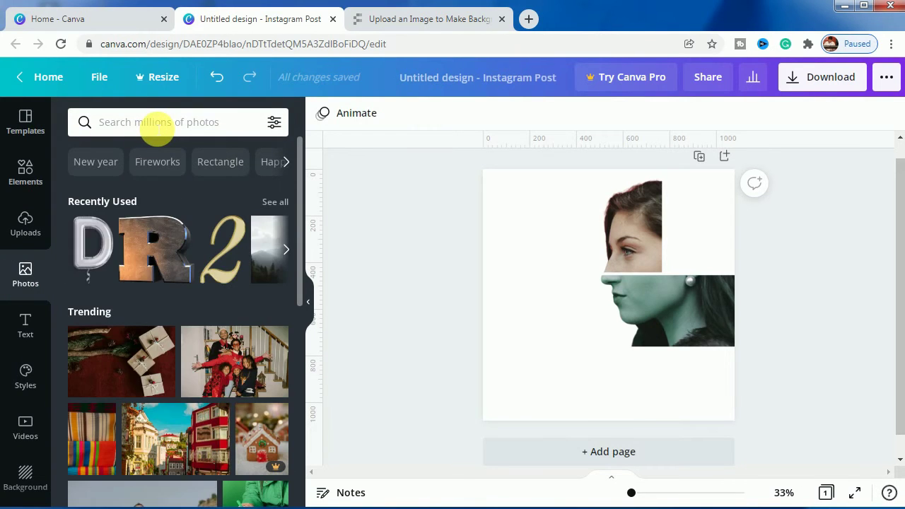
left_click(157, 127)
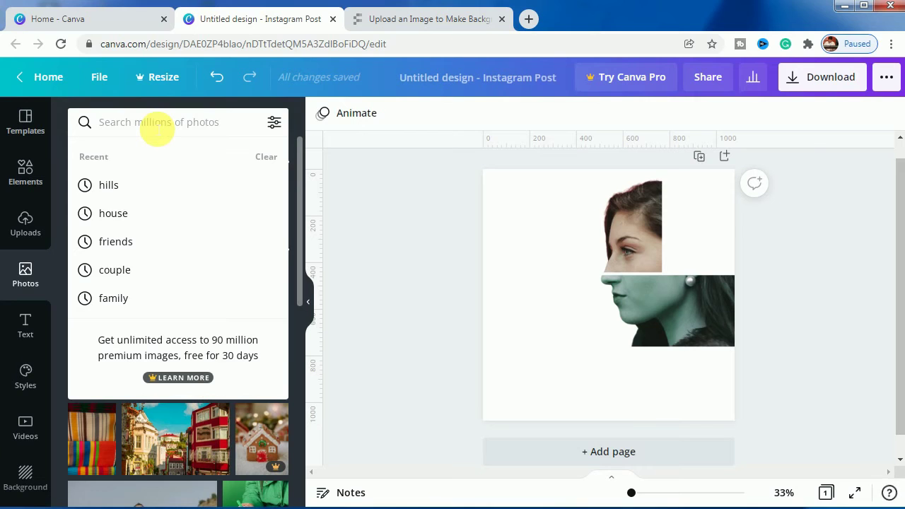
type("family")
key("Return")
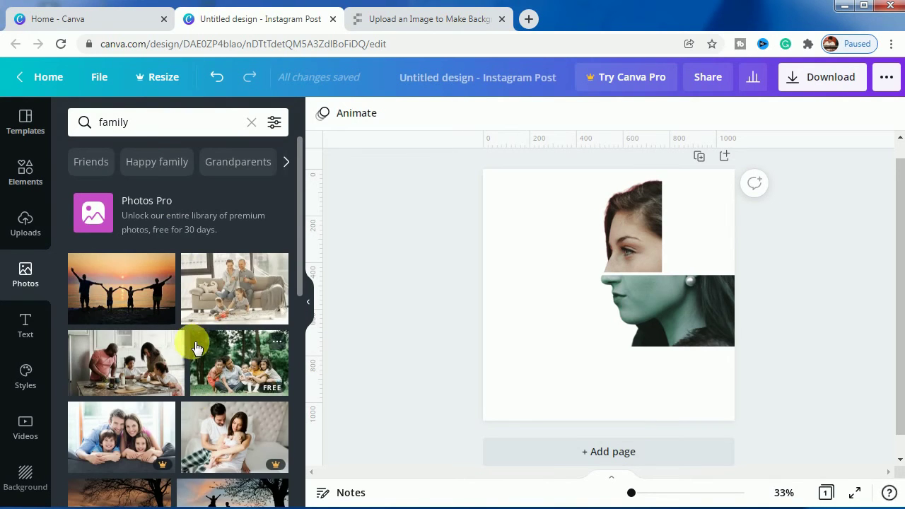
scroll(196, 346, "down", 2)
scroll(186, 348, "up", 2)
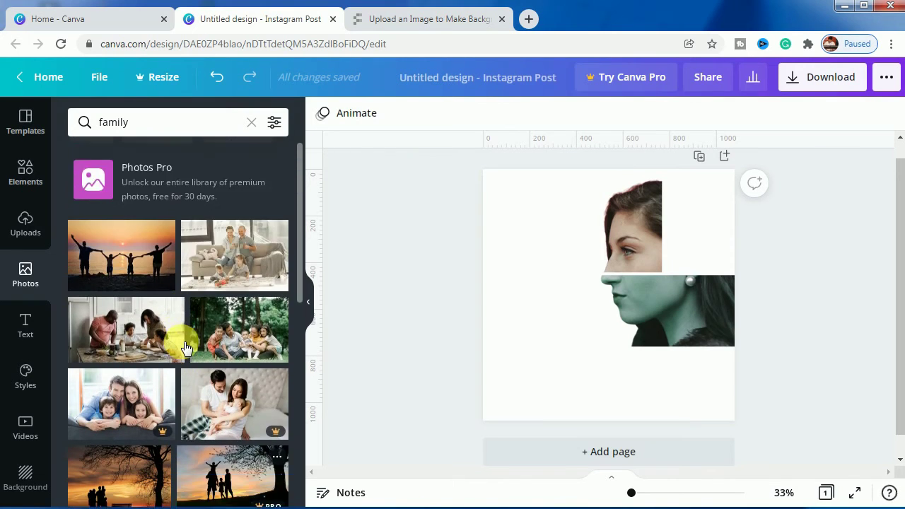
scroll(185, 348, "down", 3)
scroll(182, 343, "down", 1)
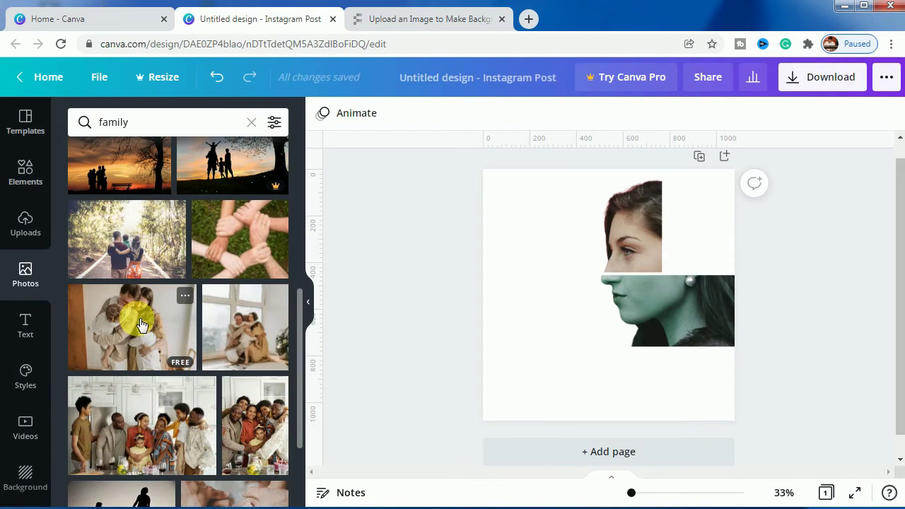
left_click_drag(141, 318, 779, 266)
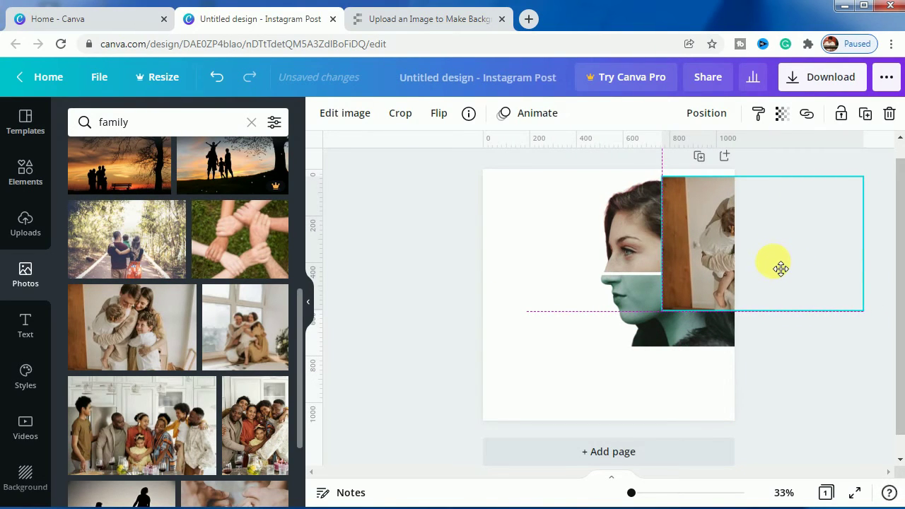
left_click_drag(780, 268, 782, 270)
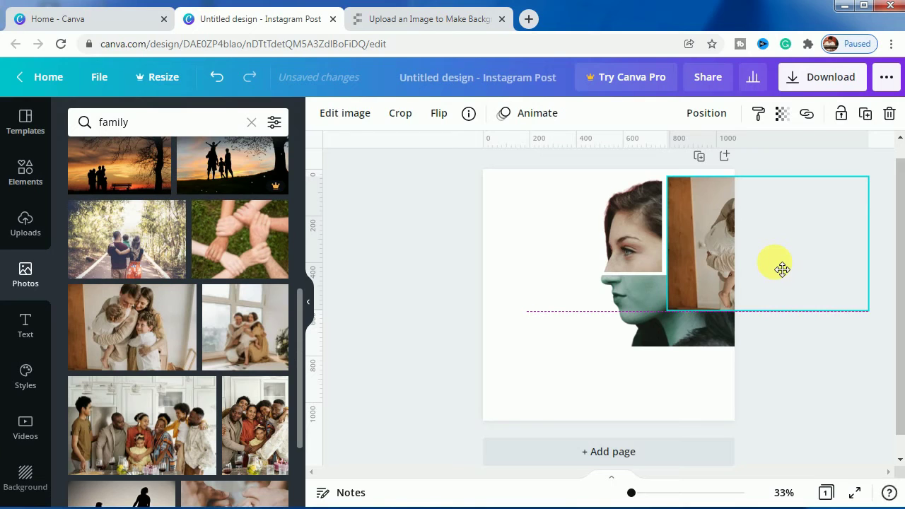
left_click_drag(781, 269, 751, 249)
left_click(751, 249)
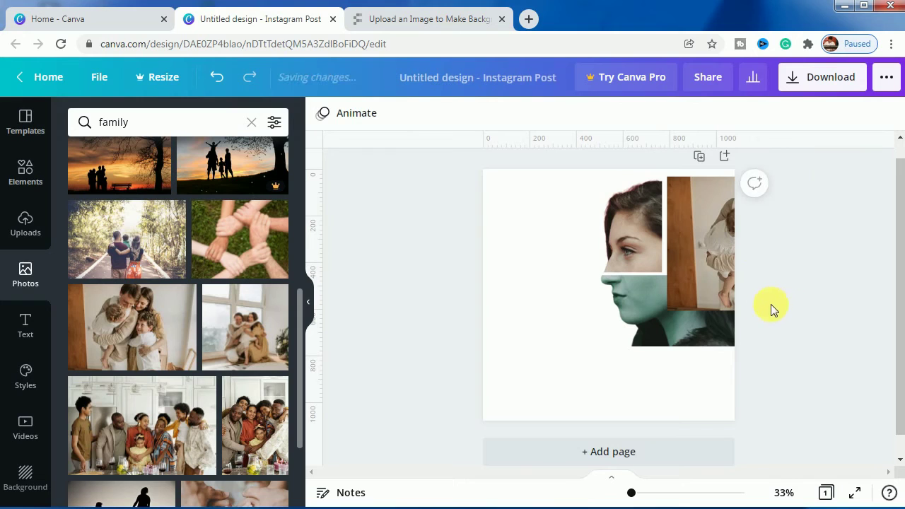
Narrow and shorten the family photo to the eye strip's height, cropping it inside its frame
left_click(723, 276)
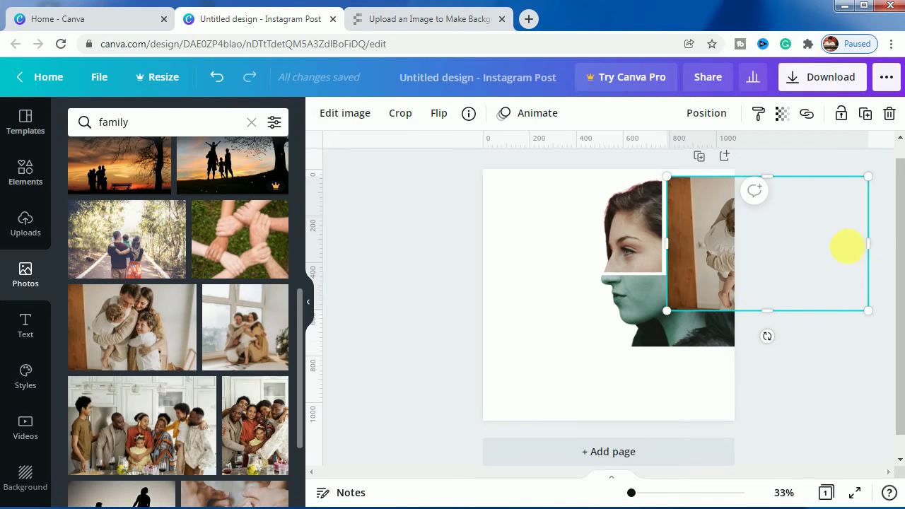
left_click_drag(867, 244, 743, 252)
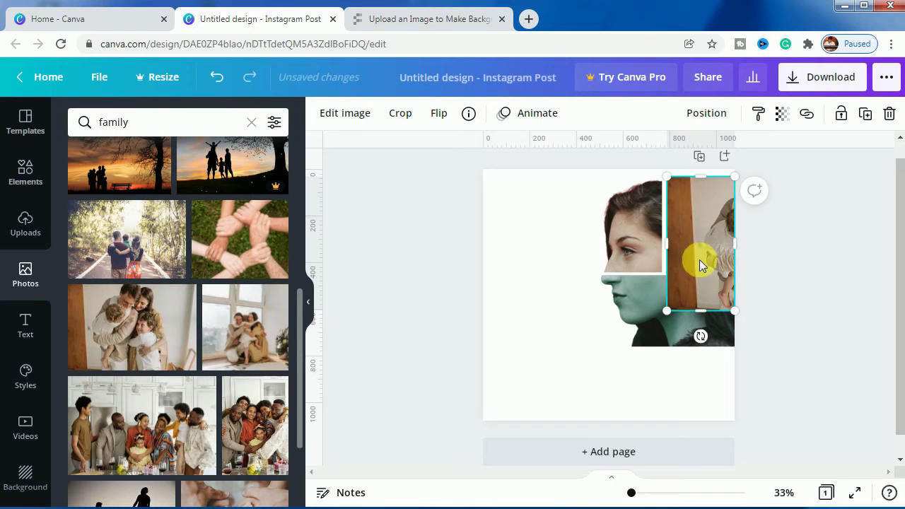
left_click_drag(713, 299, 716, 278)
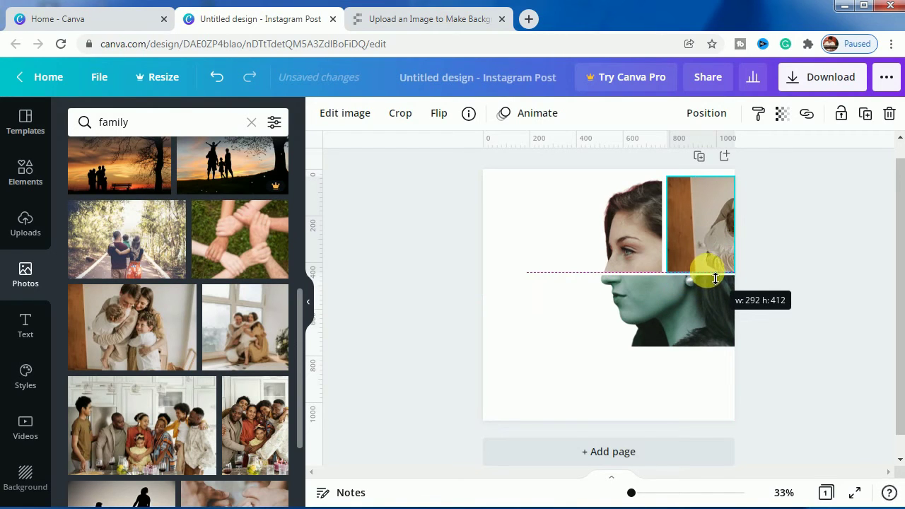
double_click(693, 229)
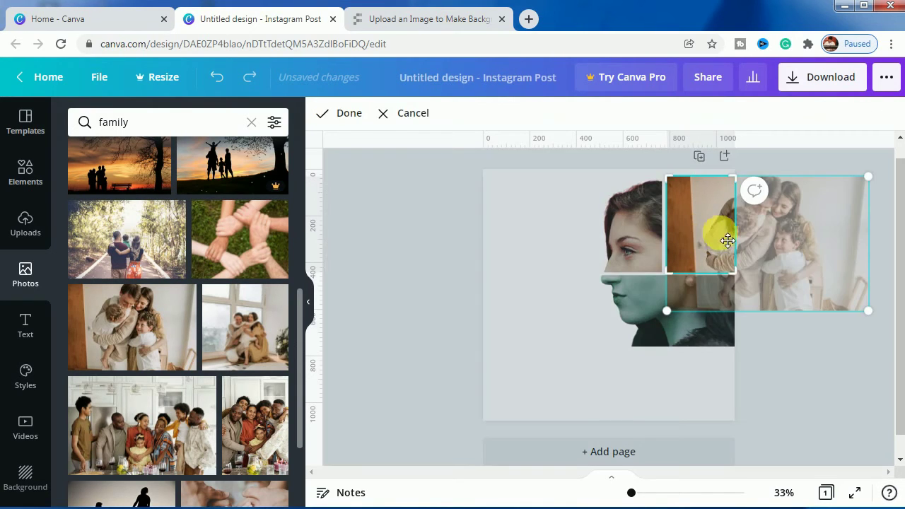
left_click_drag(787, 258, 731, 258)
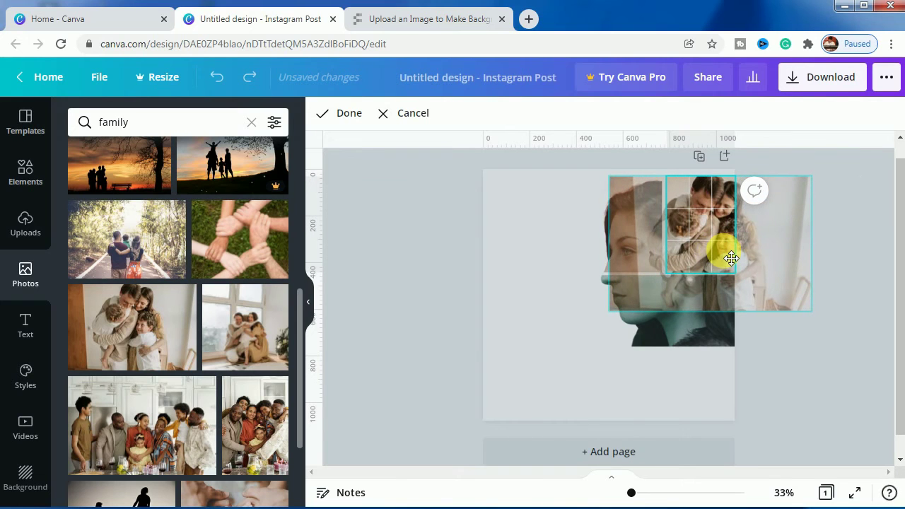
left_click_drag(610, 314, 667, 276)
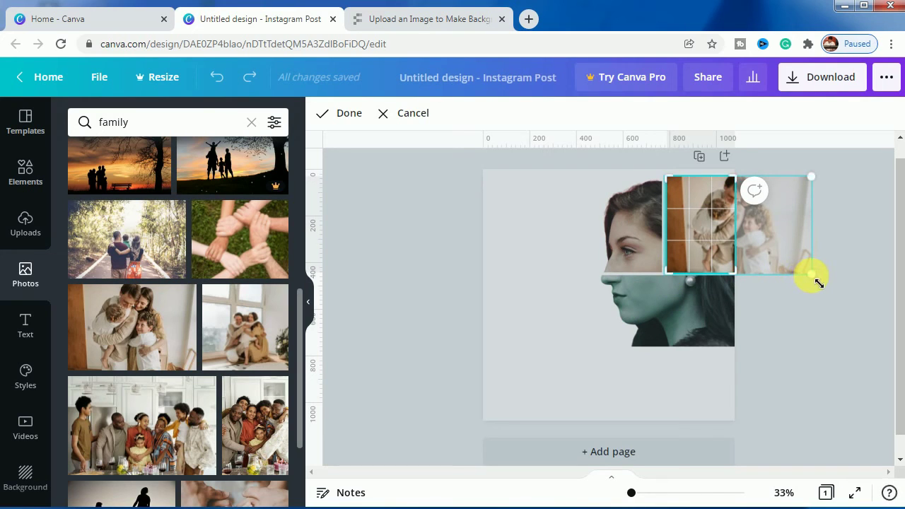
left_click_drag(781, 257, 752, 263)
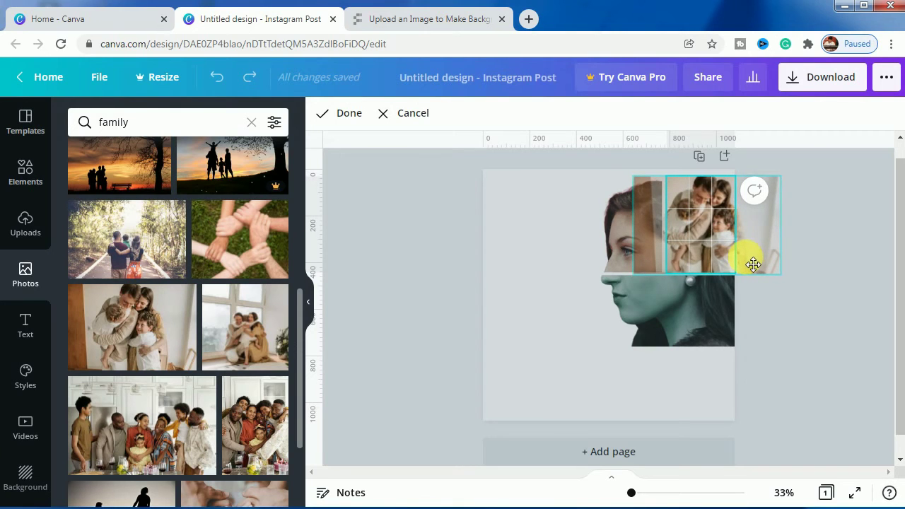
Finish the family photo crop and add a sunset couple photo from a 'couple' search
left_click(832, 322)
left_click(168, 130)
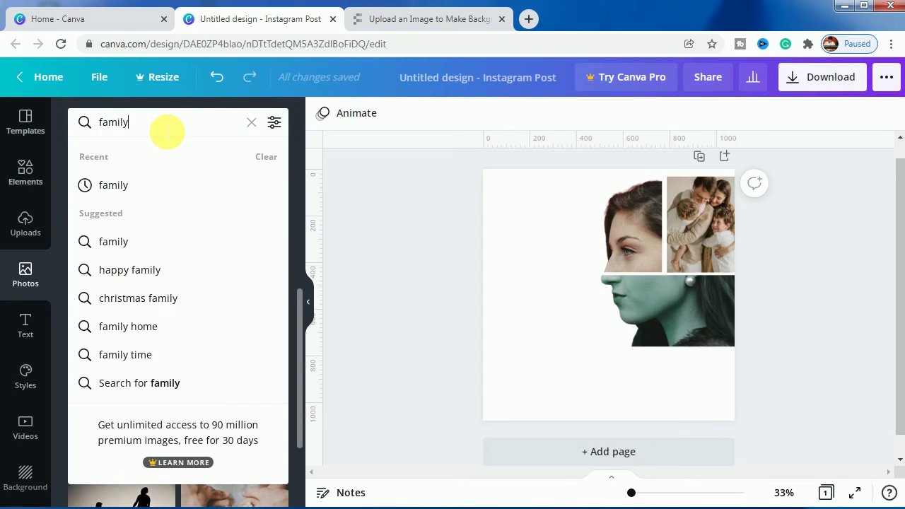
key("BackSpace")
key("BackSpace")
key("BackSpace")
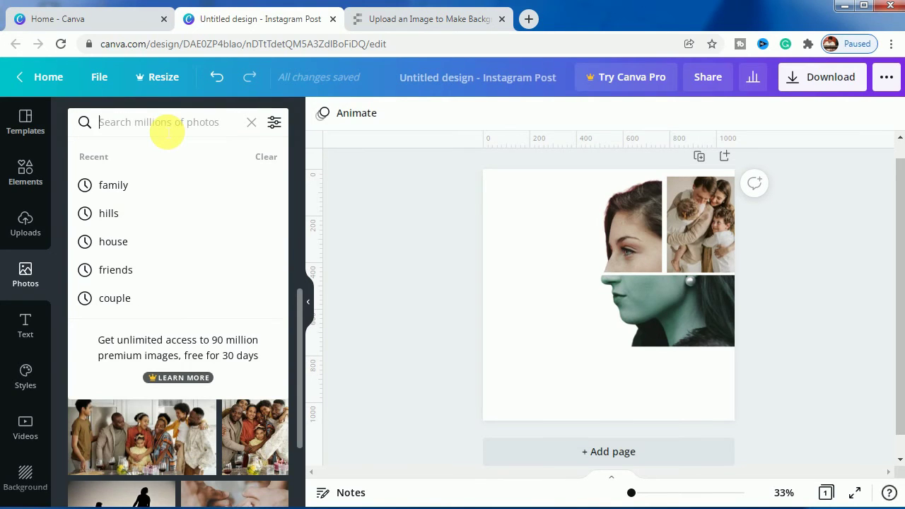
type("co")
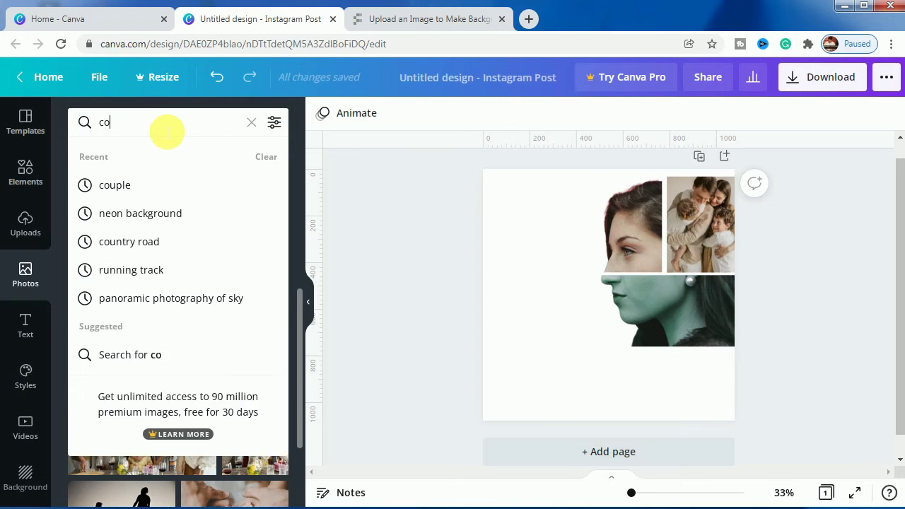
type("uple")
key("Return")
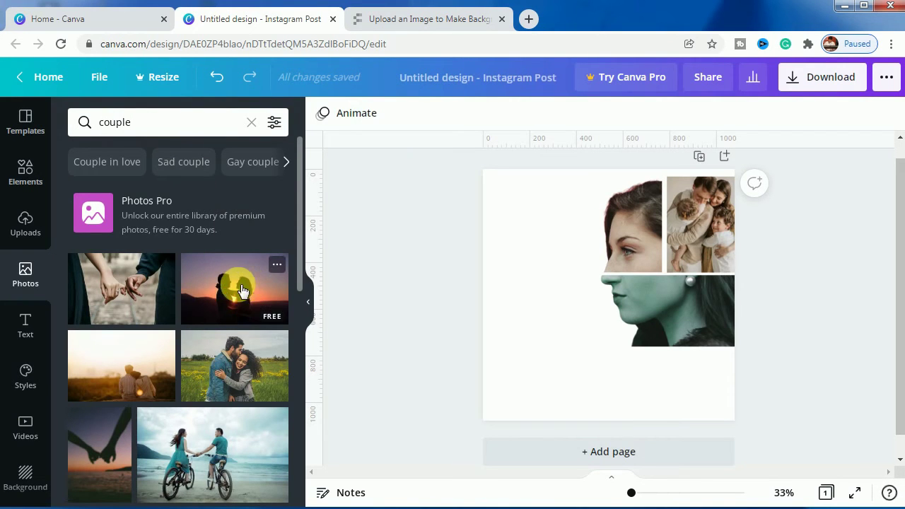
left_click(247, 292)
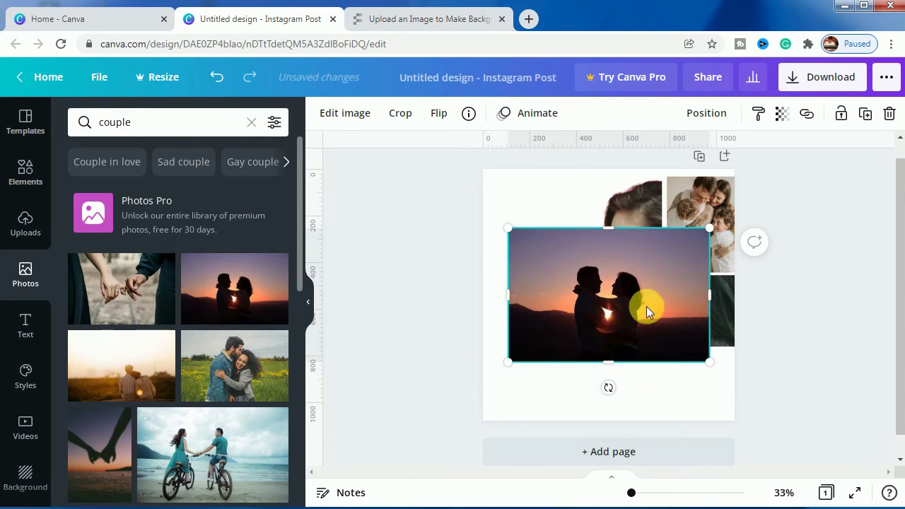
Move the couple photo to the bottom-right and trim its edges to fit the page
mouse_move(646, 306)
left_mouse_down()
mouse_move(706, 413)
mouse_move(729, 433)
left_mouse_up()
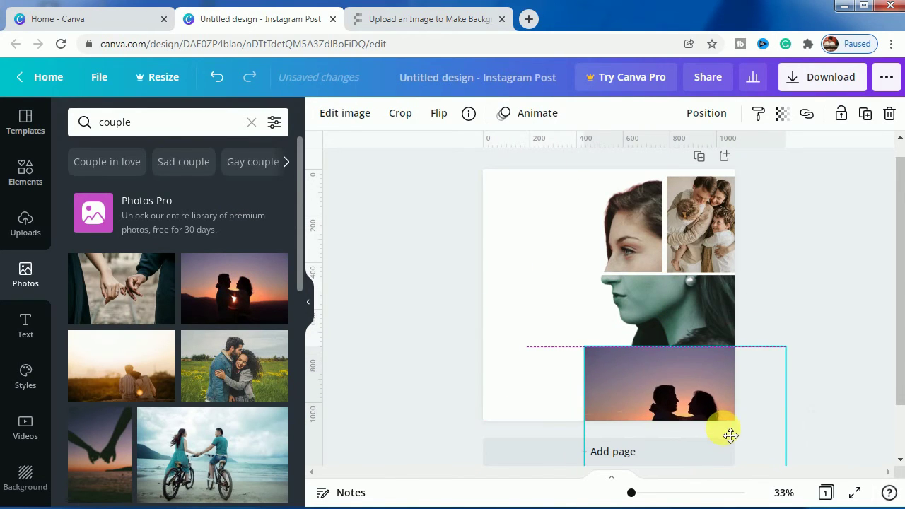
mouse_move(585, 414)
left_mouse_down()
mouse_move(679, 426)
mouse_move(662, 425)
left_mouse_up()
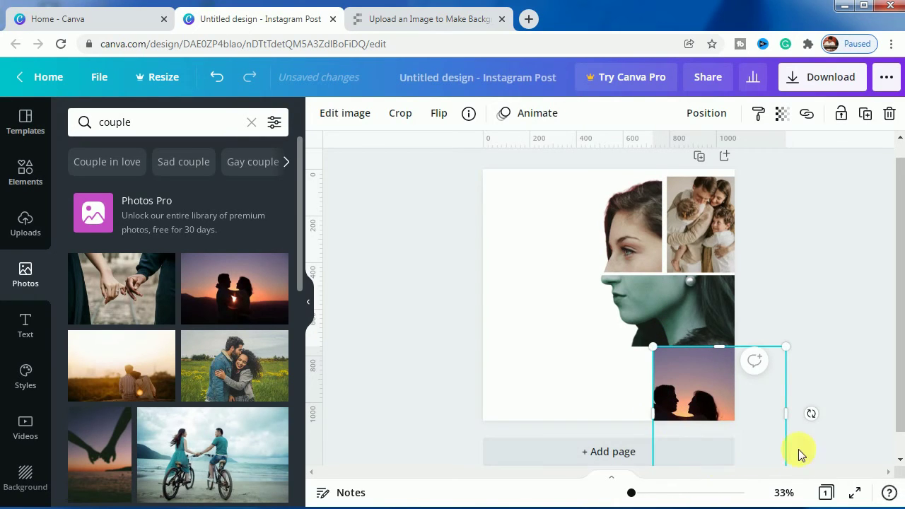
left_click_drag(902, 412, 893, 434)
left_click(721, 455)
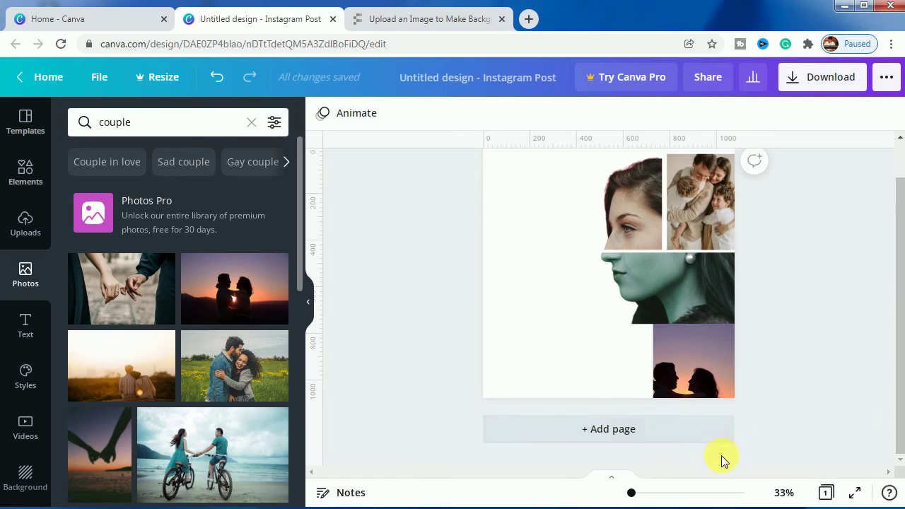
left_click(703, 380)
left_click_drag(731, 460, 732, 410)
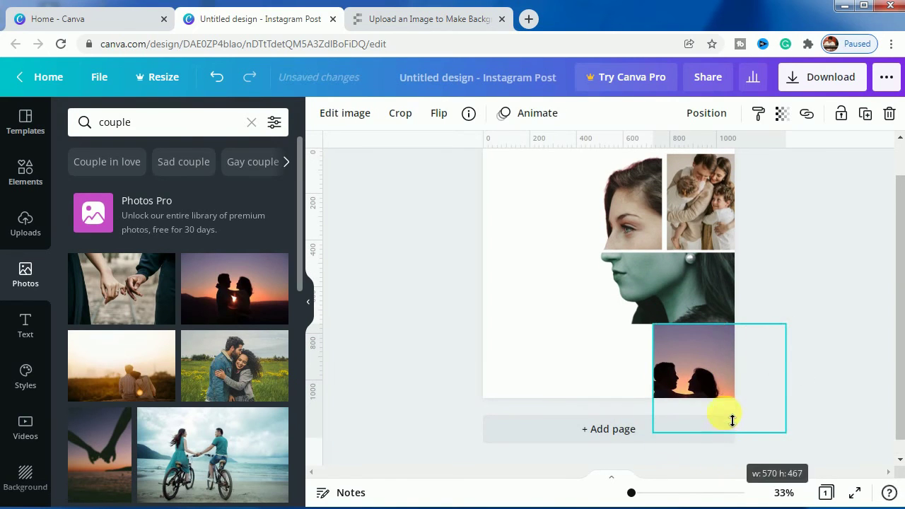
left_click_drag(786, 369, 749, 369)
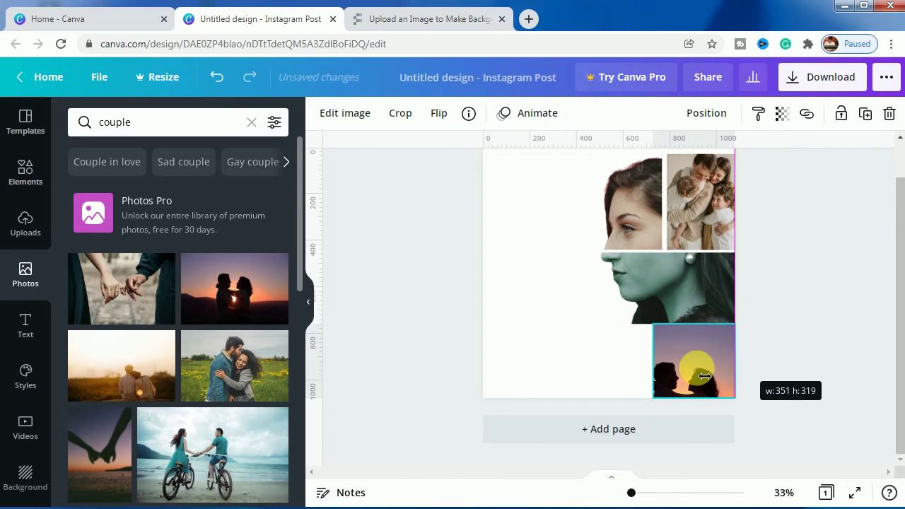
left_click_drag(705, 330, 706, 336)
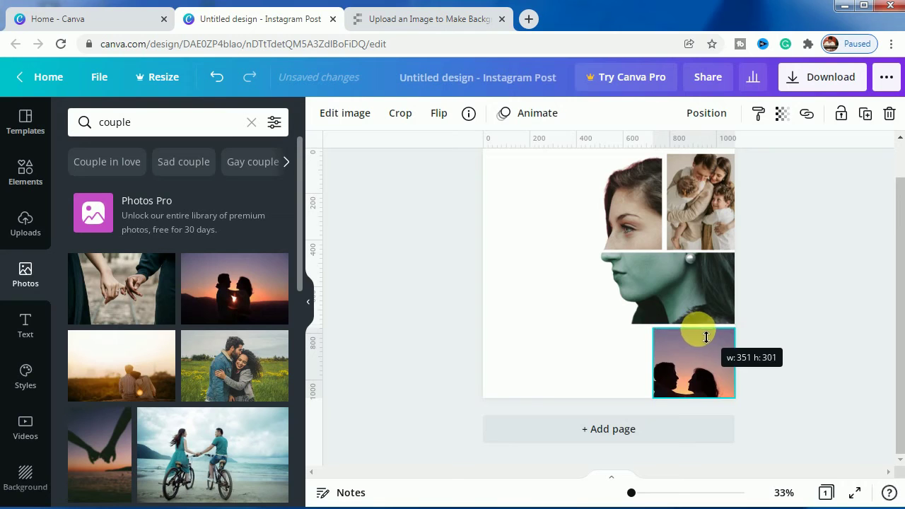
Scale and reposition the couple image within its crop frame, then apply the crop
double_click(687, 360)
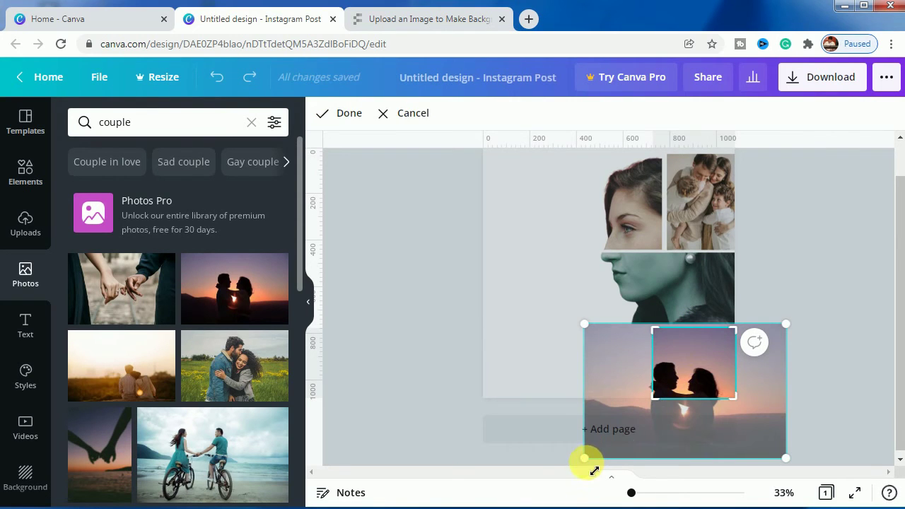
left_click_drag(585, 459, 652, 410)
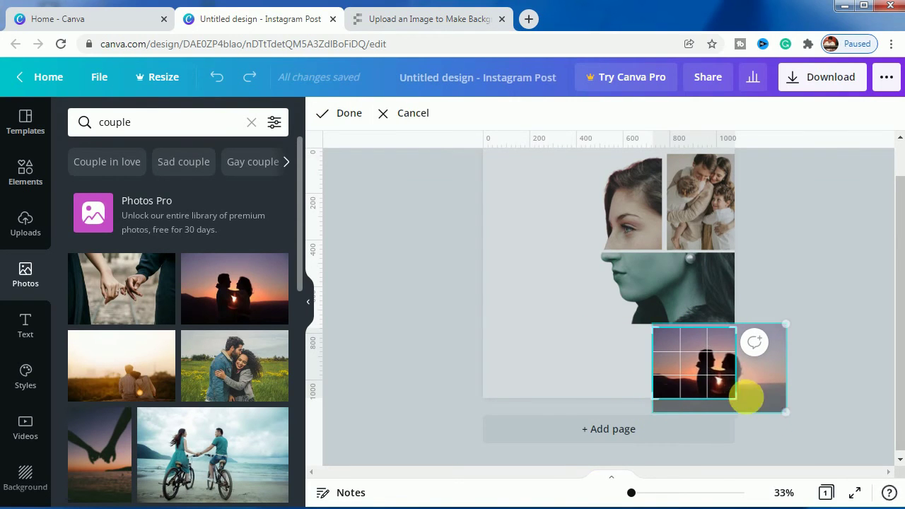
mouse_move(800, 422)
left_mouse_down()
mouse_move(785, 414)
mouse_move(792, 418)
left_mouse_up()
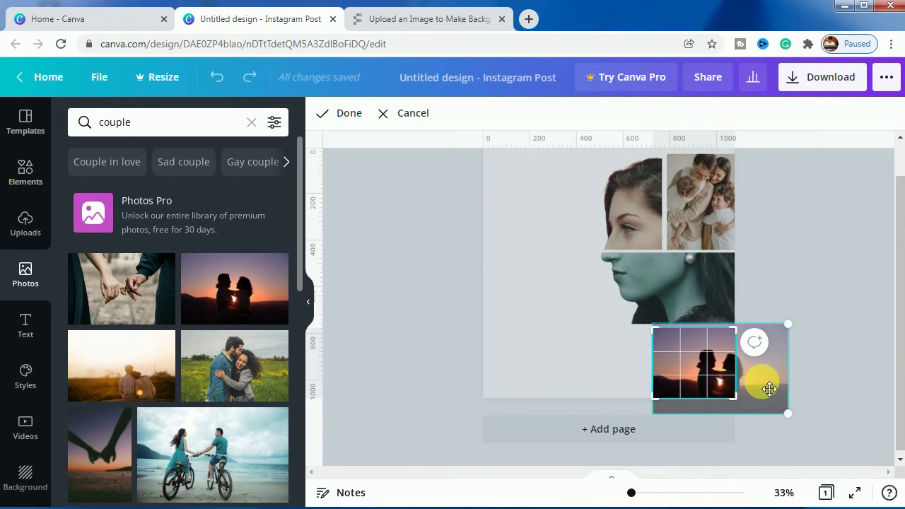
left_click_drag(759, 378, 737, 371)
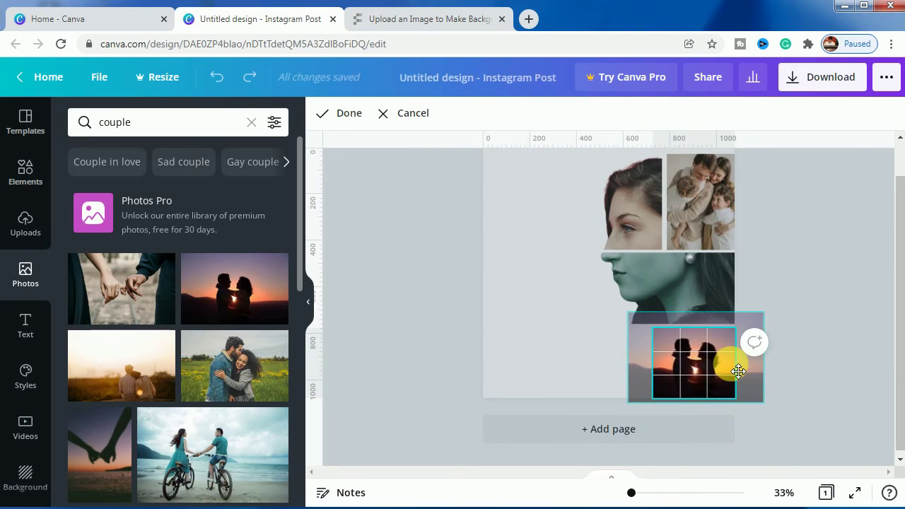
left_click(410, 286)
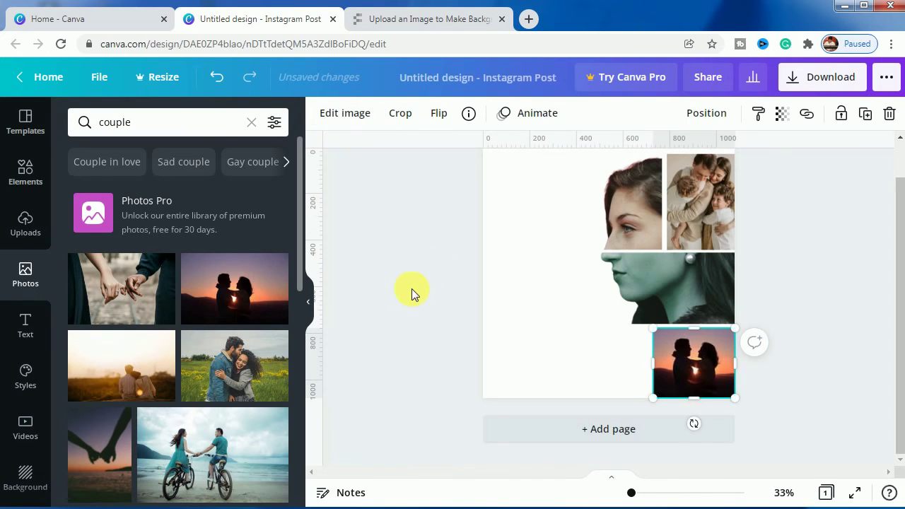
left_click(407, 290)
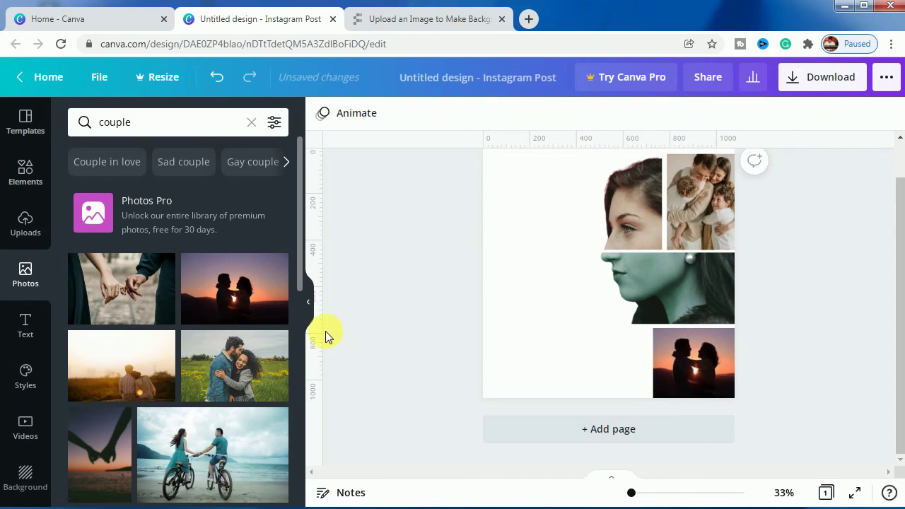
Add the first 'friends' stock photo beside the couple photo at the page bottom
left_click(251, 122)
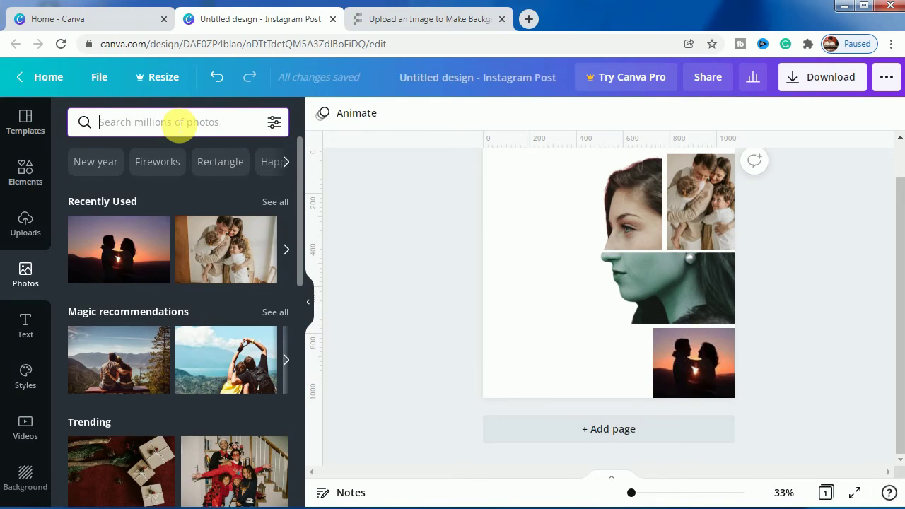
type("friends")
key("Return")
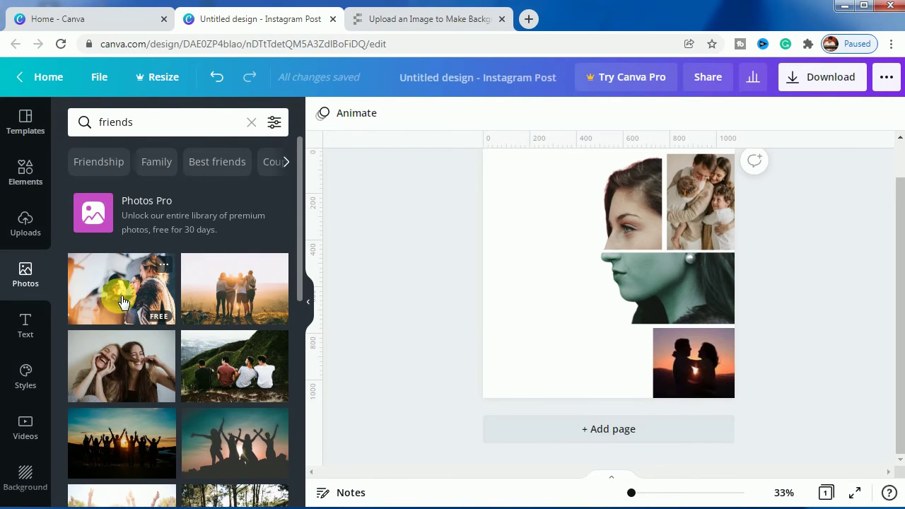
left_click(121, 300)
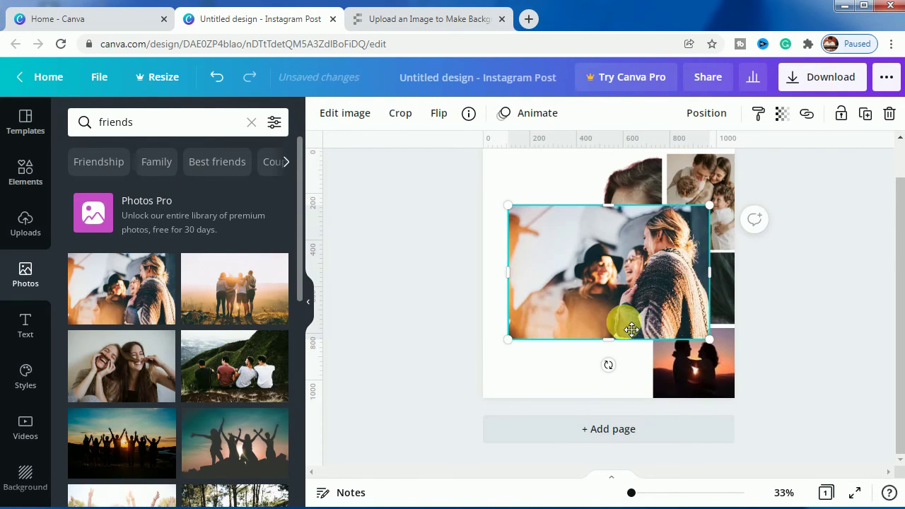
left_click_drag(631, 329, 589, 384)
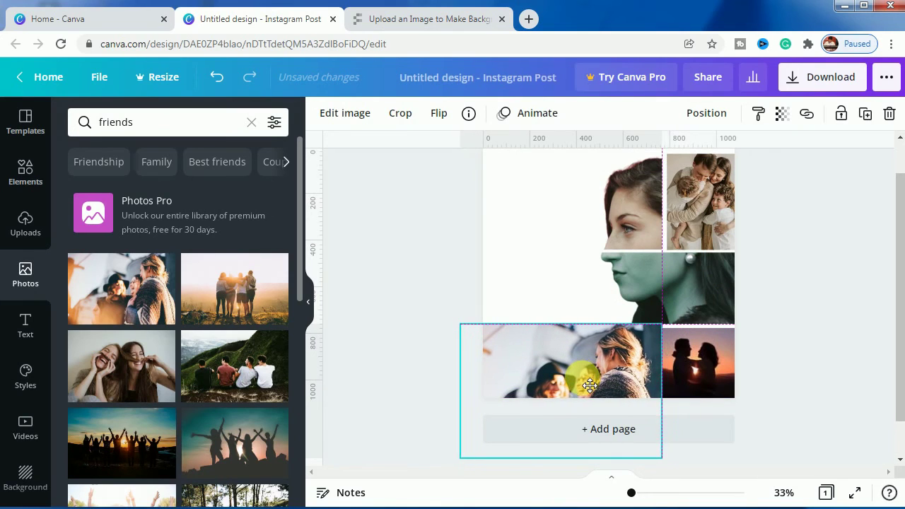
mouse_move(590, 384)
left_mouse_down()
mouse_move(559, 391)
mouse_move(570, 391)
left_mouse_up()
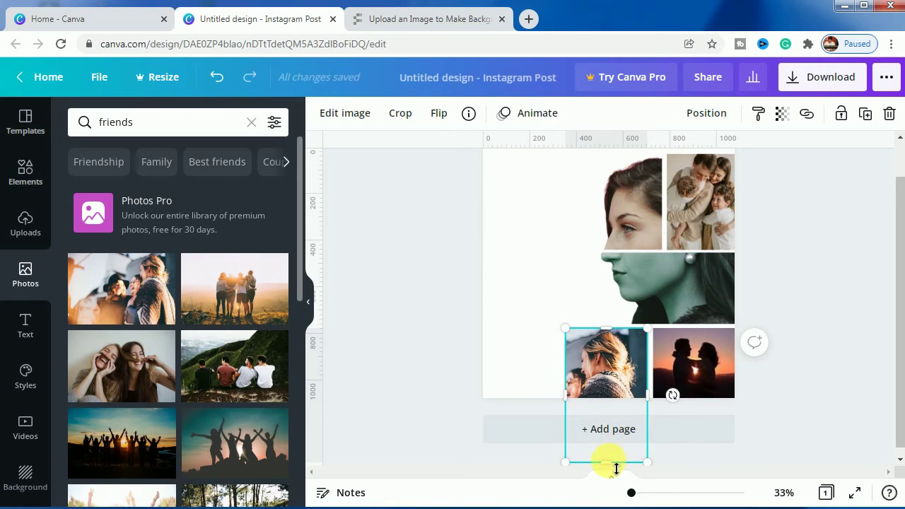
Trim the friends photo's bottom to the page edge and scale it within its crop
left_click_drag(616, 469, 612, 407)
double_click(601, 371)
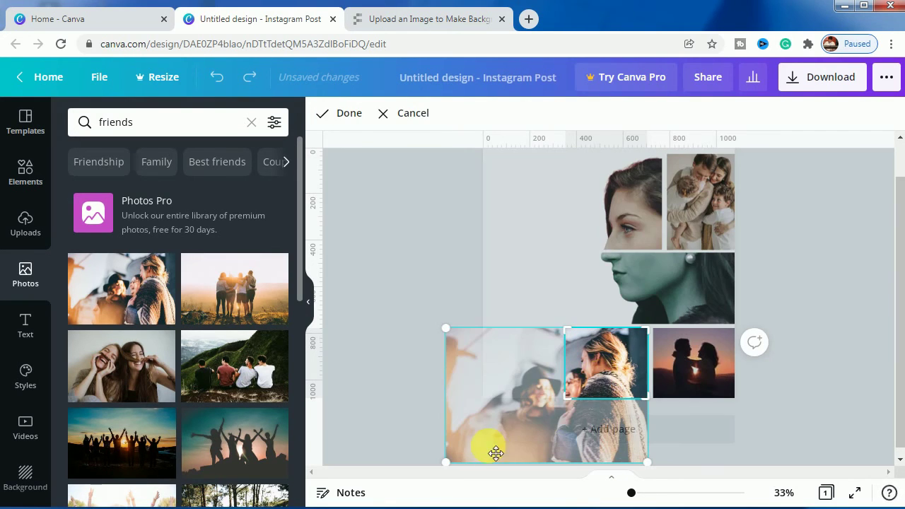
left_click_drag(445, 463, 583, 409)
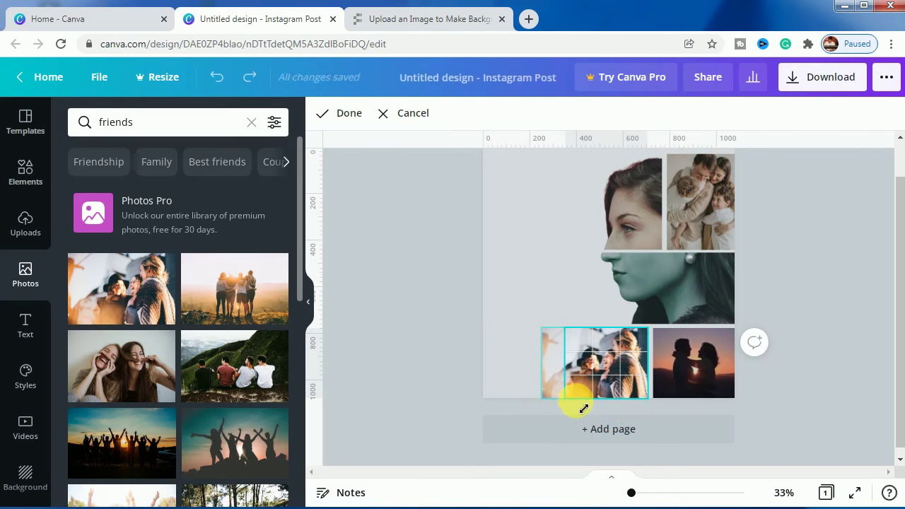
left_click(416, 358)
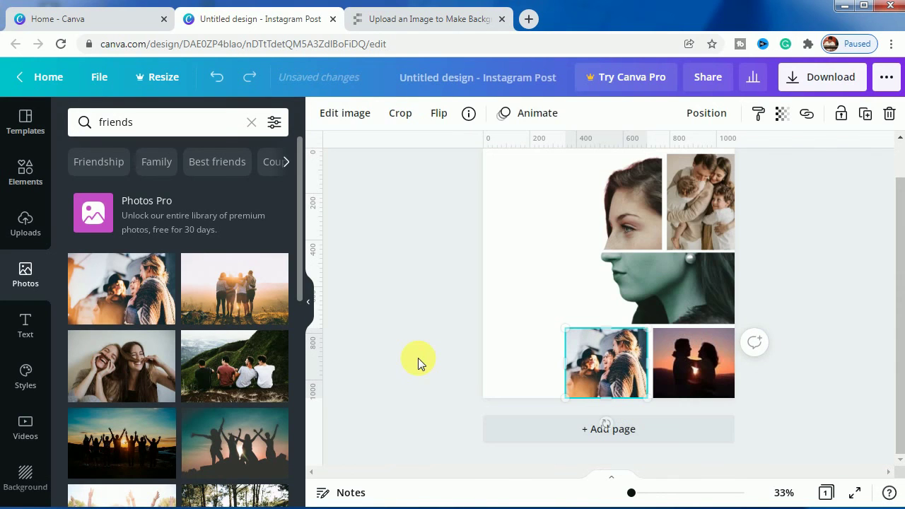
left_click(419, 309)
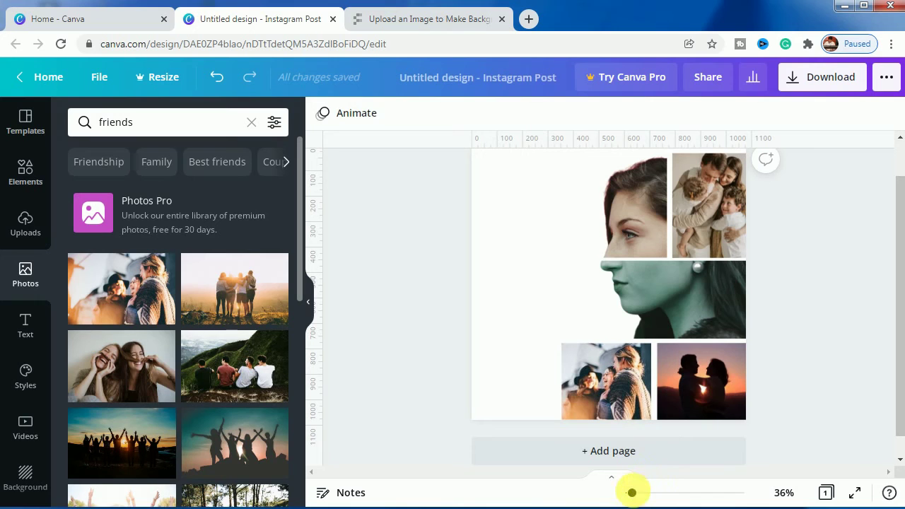
Stretch the friends and couple photos up and across to close the bottom-strip gaps
left_click_drag(631, 493, 643, 495)
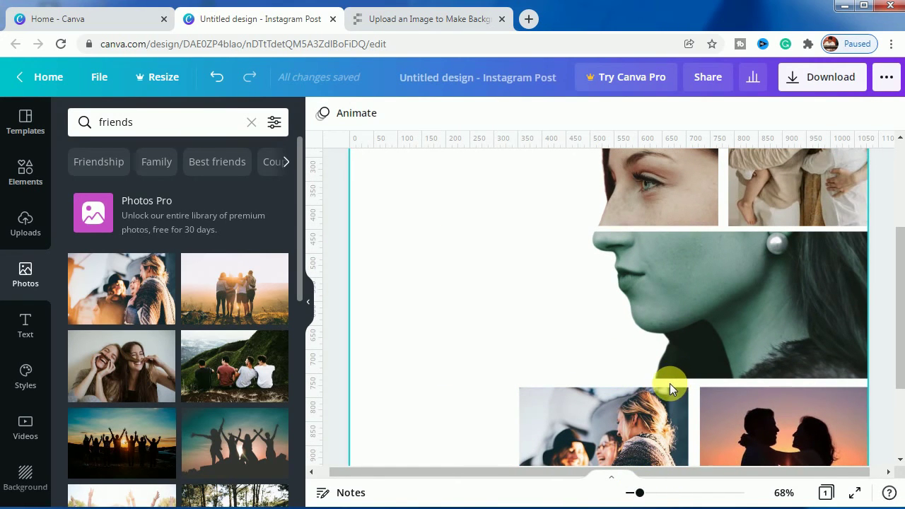
left_click(638, 401)
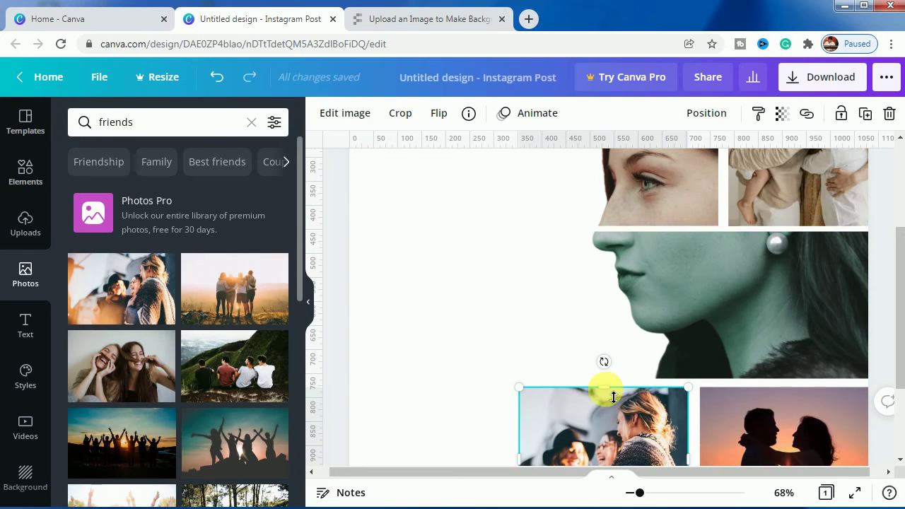
left_click_drag(614, 394, 614, 392)
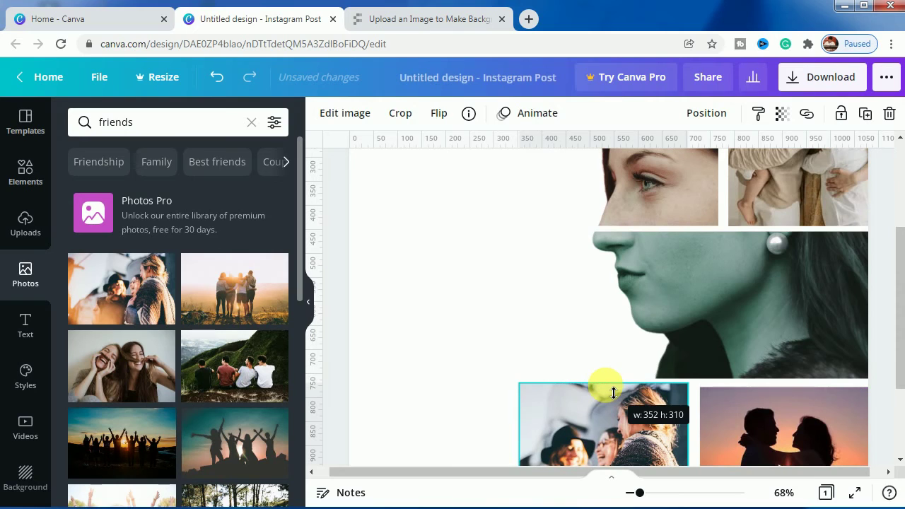
left_click(812, 425)
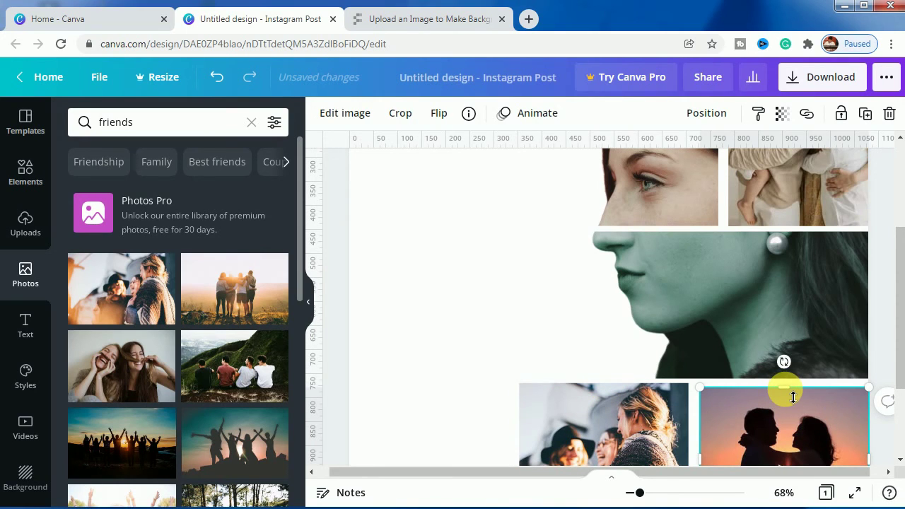
left_click_drag(791, 395, 790, 390)
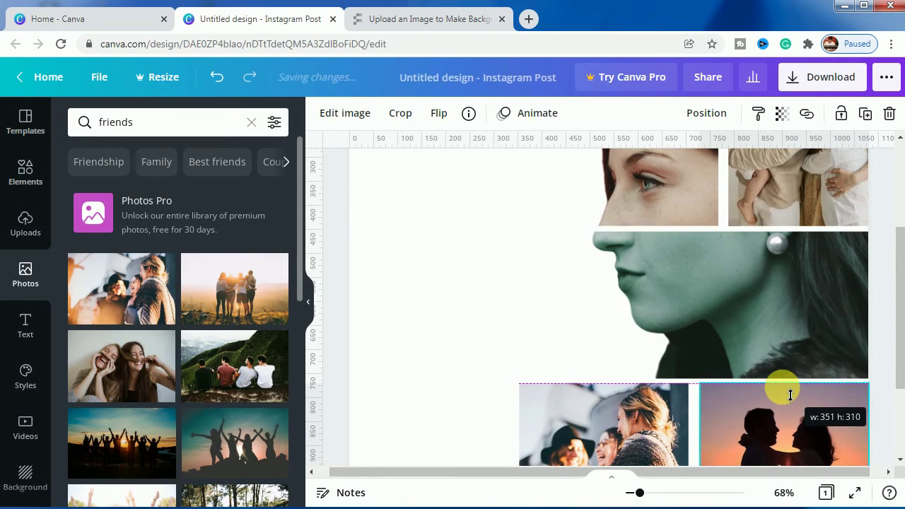
left_click_drag(711, 457, 705, 457)
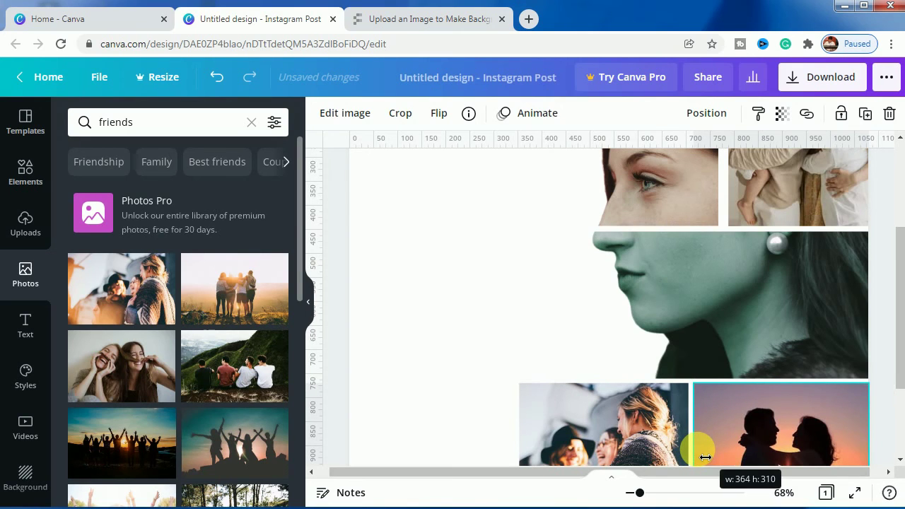
Widen the family photo to meet the face strip, then zoom out to the full page
scroll(755, 435, "up", 3)
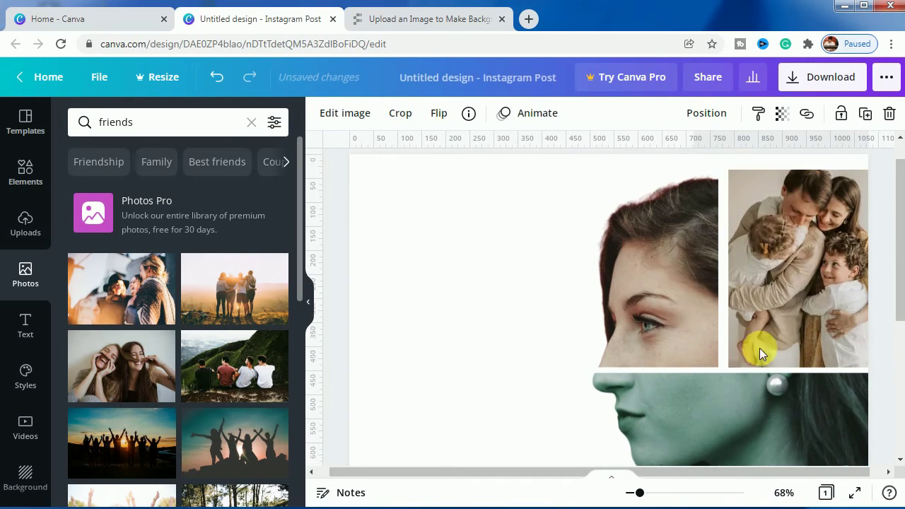
left_click(772, 277)
left_click_drag(731, 267, 739, 276)
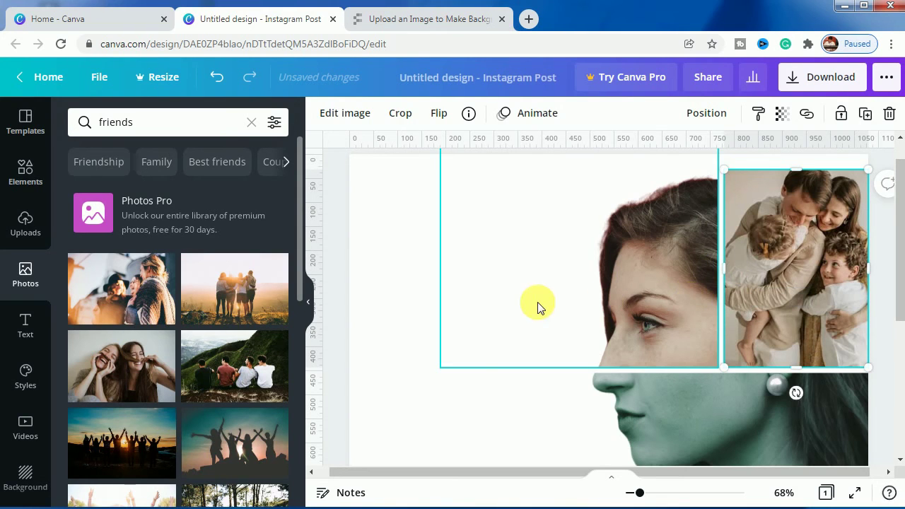
left_click(410, 392)
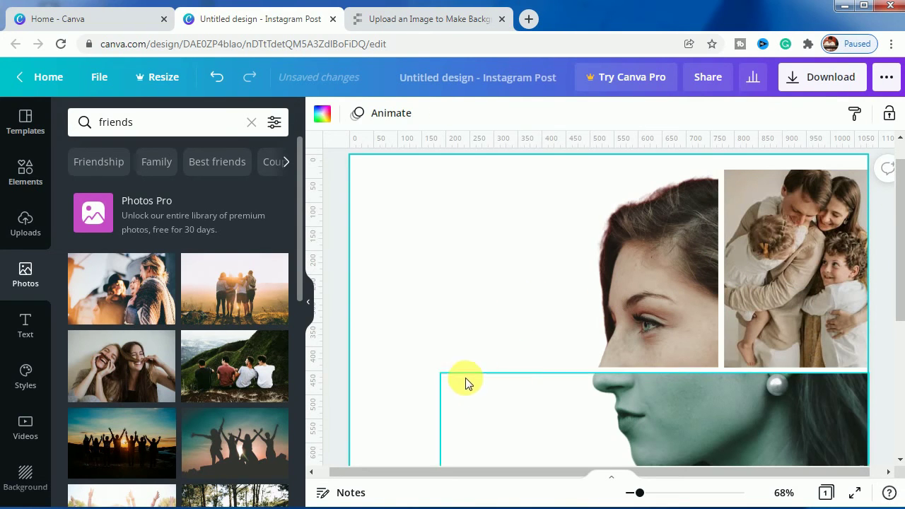
left_click_drag(639, 495, 636, 494)
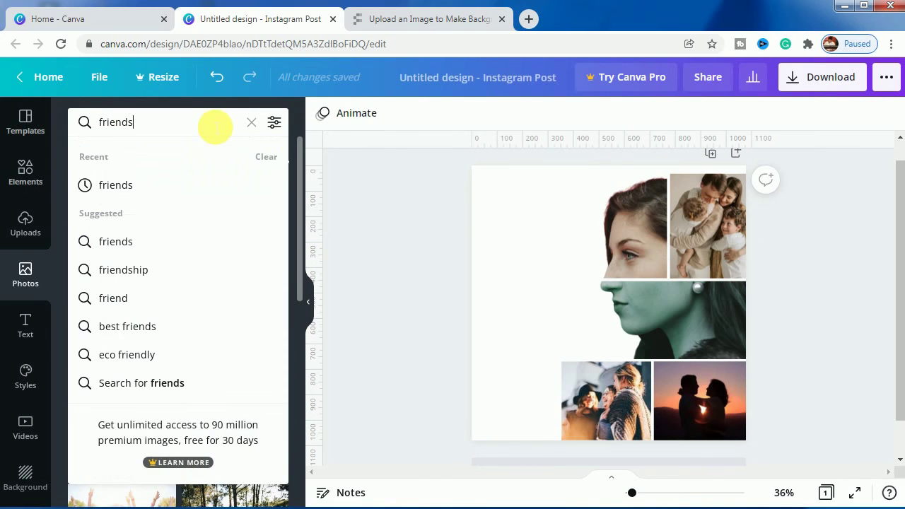
Search Photos for 'hills' and browse down through the results
left_click_drag(217, 127, 52, 124)
type("h")
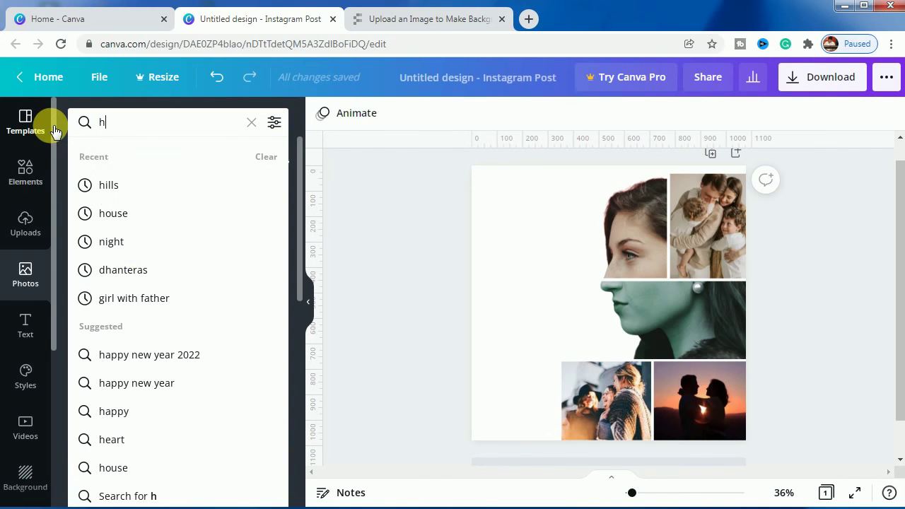
type("ills")
key("Return")
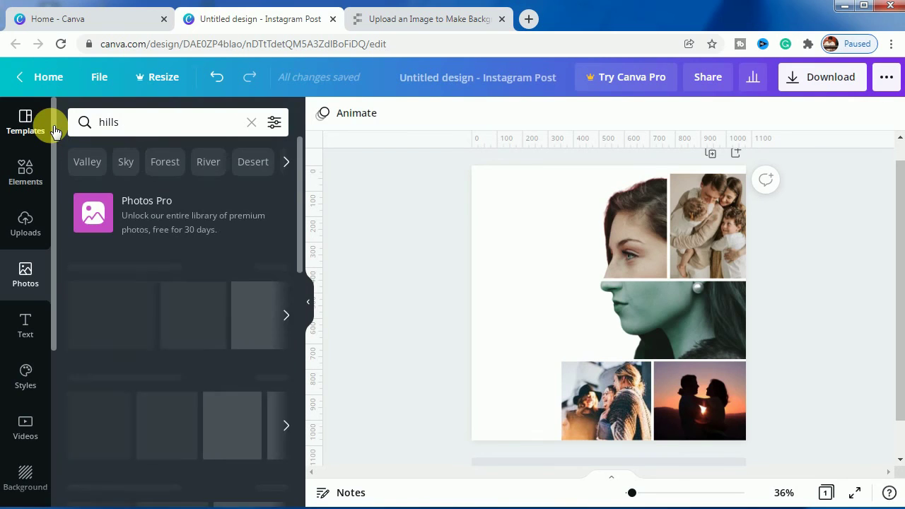
scroll(132, 348, "down", 1)
scroll(132, 347, "down", 1)
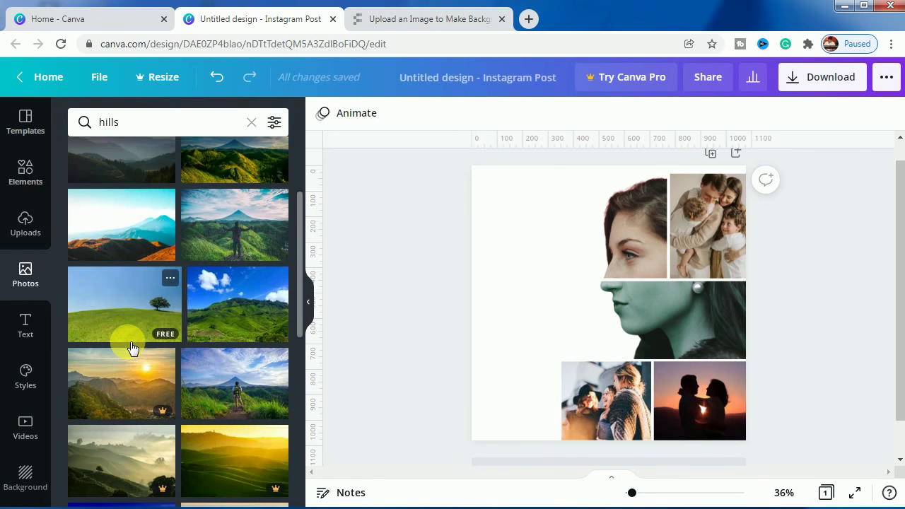
scroll(132, 348, "down", 1)
scroll(132, 348, "down", 1)
scroll(133, 348, "down", 1)
scroll(133, 348, "down", 2)
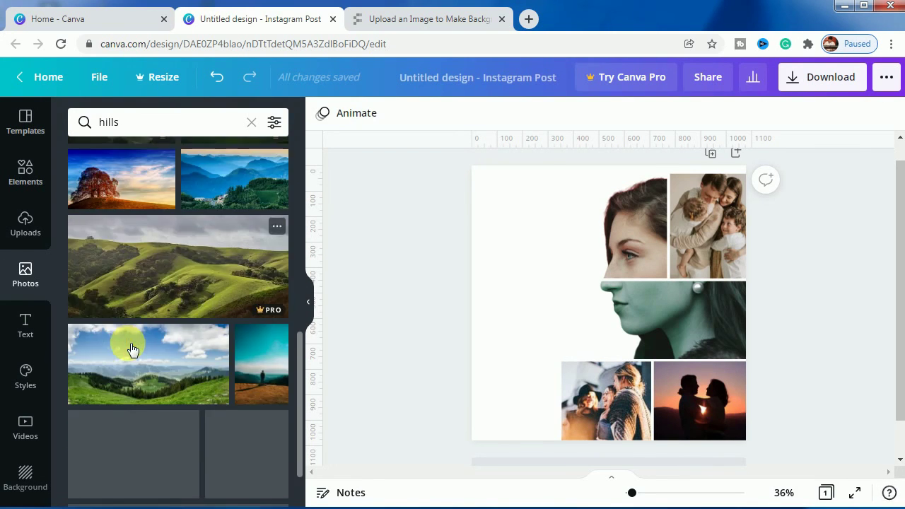
scroll(131, 348, "down", 1)
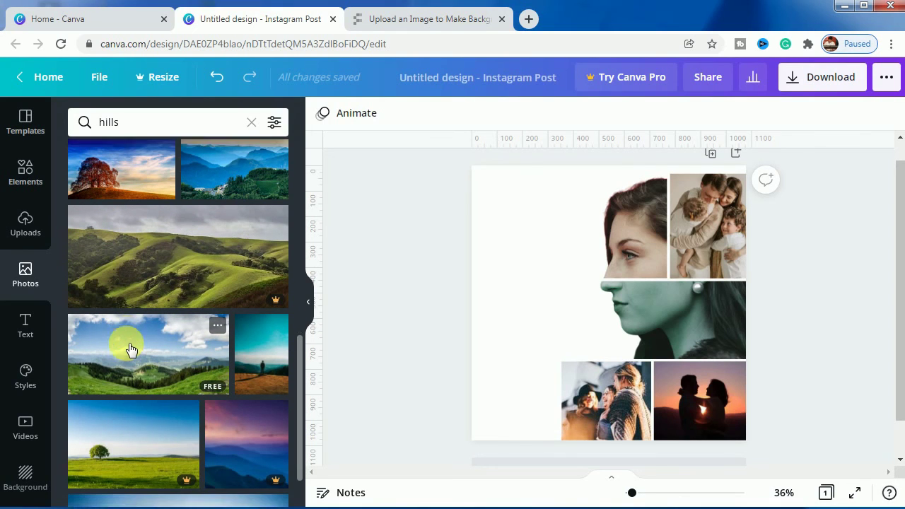
scroll(131, 348, "down", 1)
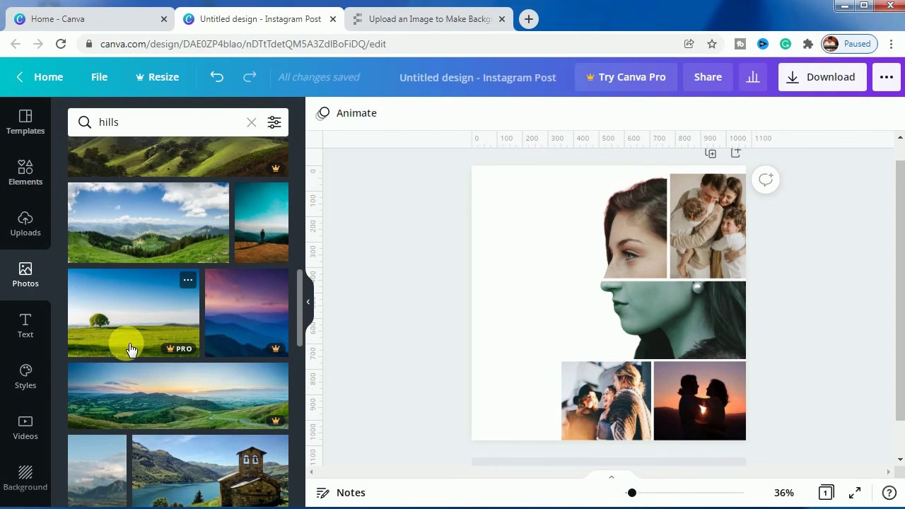
scroll(131, 348, "down", 1)
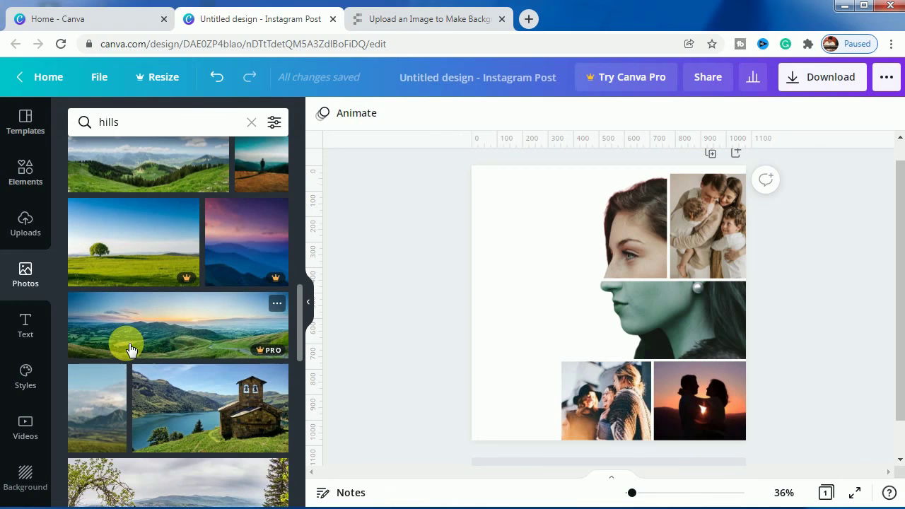
Add the mountain landscape photo and set it as the page background
left_click(90, 398)
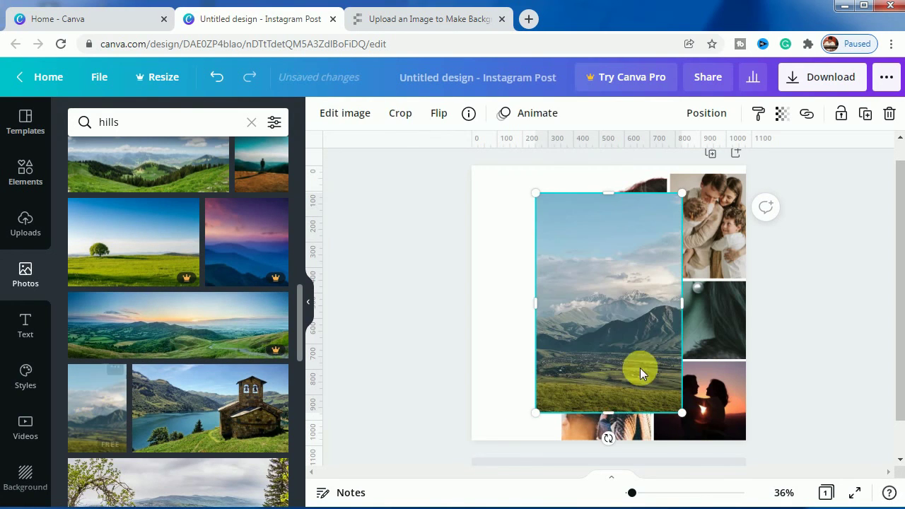
right_click(589, 301)
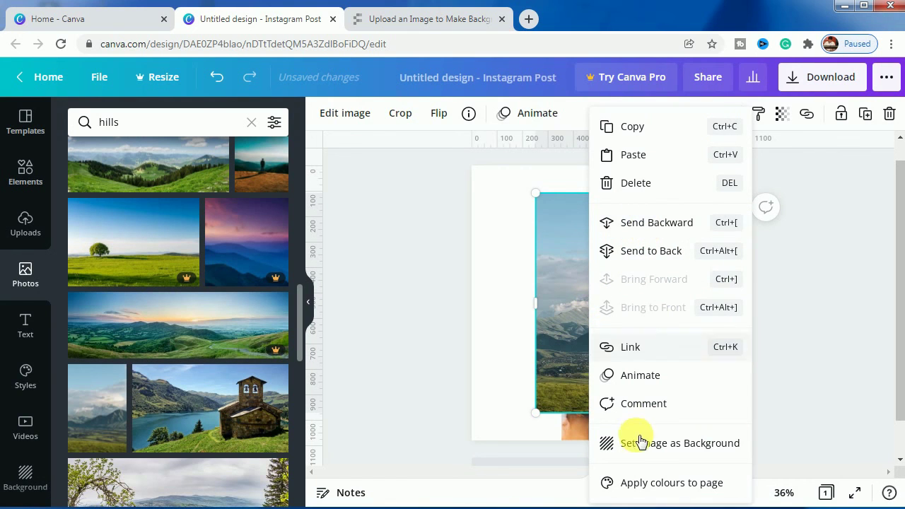
left_click(608, 433)
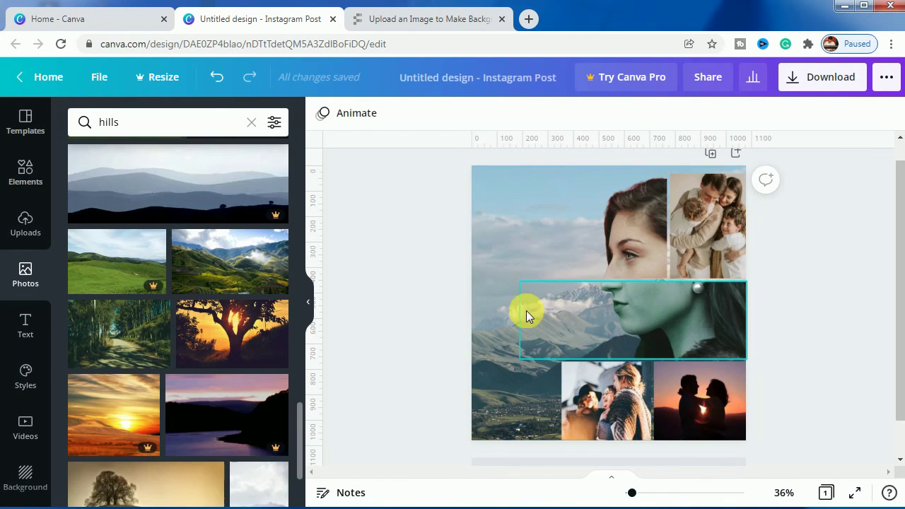
Lower the background photo's brightness, contrast and saturation in Adjust, then brighten it slightly
left_click(503, 273)
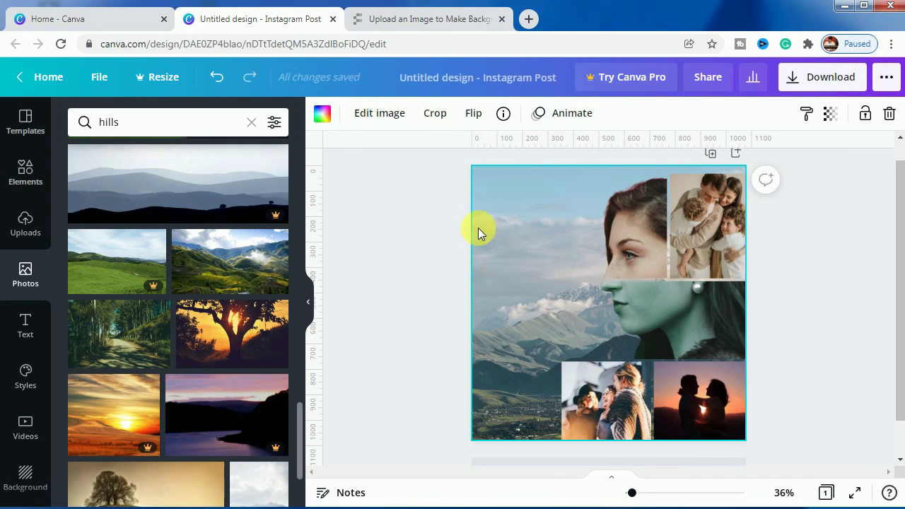
left_click(382, 123)
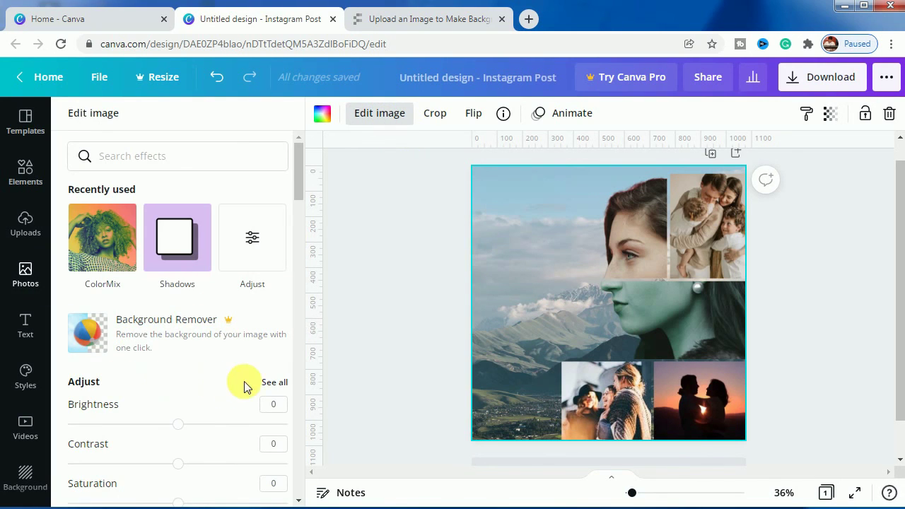
left_click(273, 383)
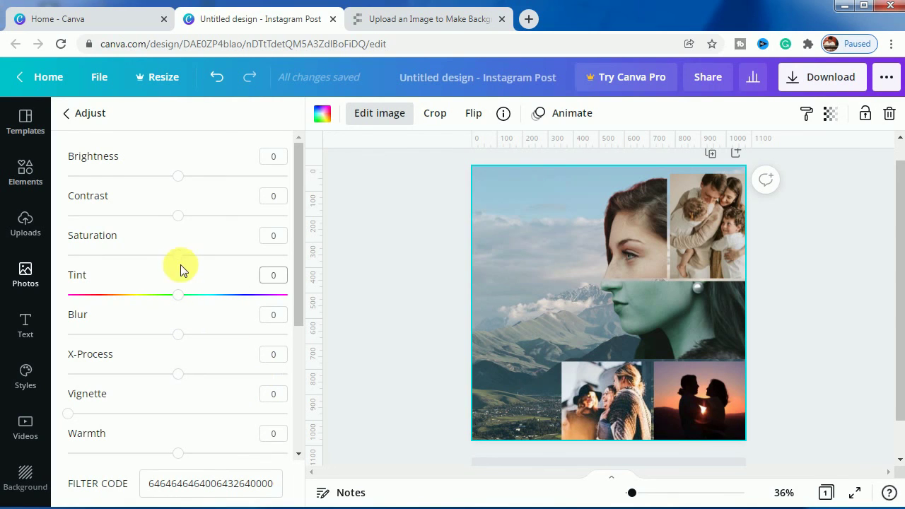
left_click_drag(178, 176, 150, 176)
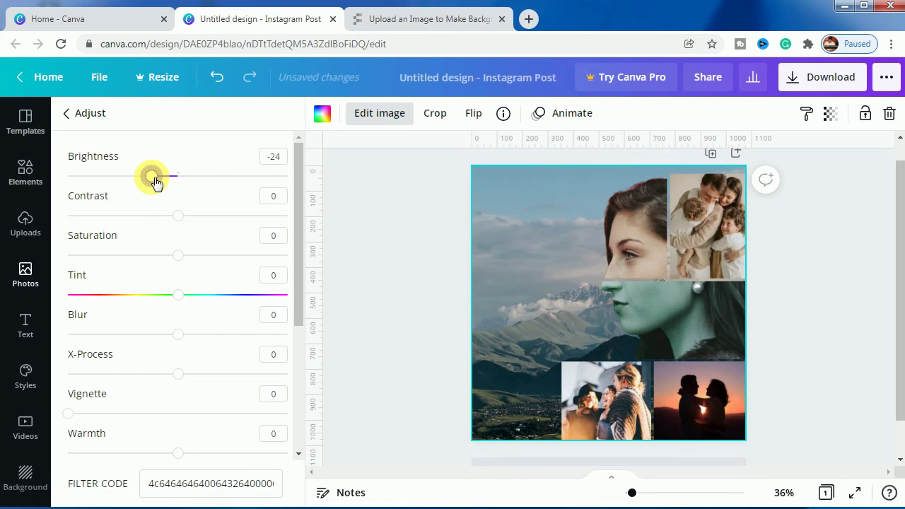
mouse_move(178, 222)
left_mouse_down()
mouse_move(133, 217)
mouse_move(152, 216)
left_mouse_up()
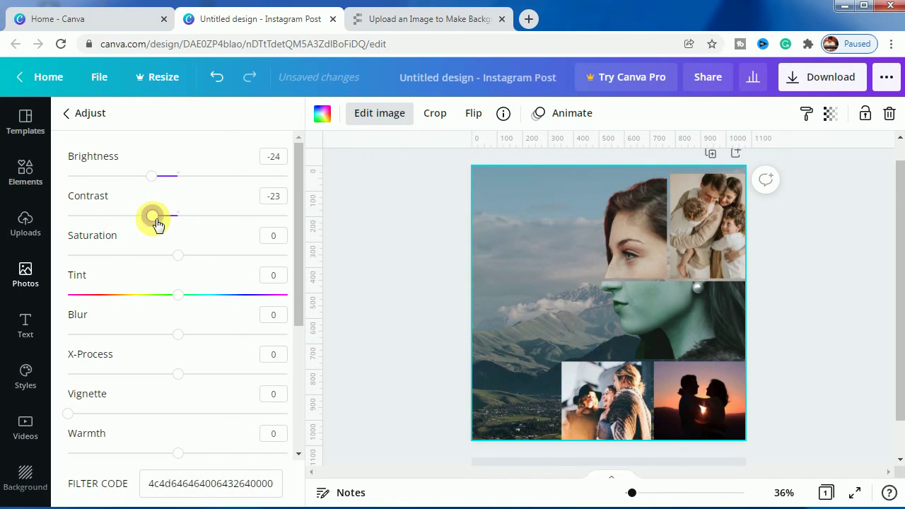
mouse_move(178, 255)
left_mouse_down()
mouse_move(139, 254)
mouse_move(228, 258)
mouse_move(161, 257)
left_mouse_up()
left_click_drag(155, 178, 170, 177)
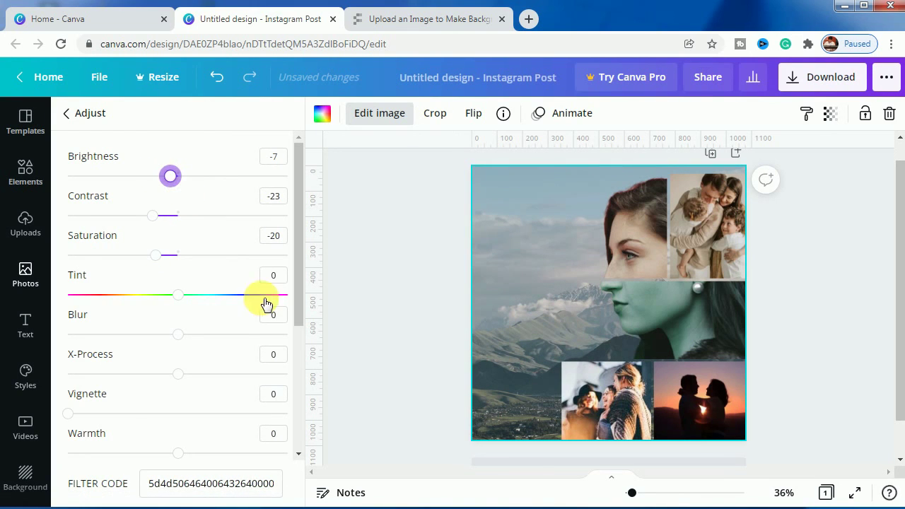
left_click(375, 366)
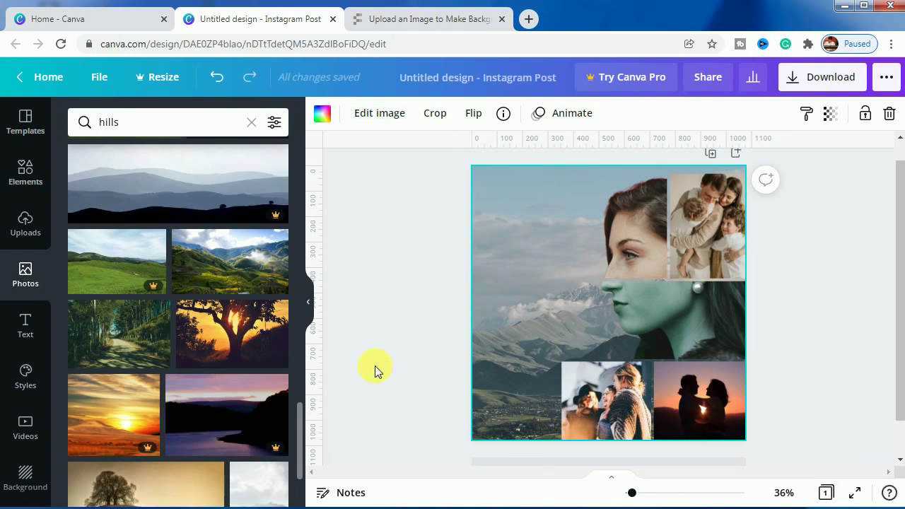